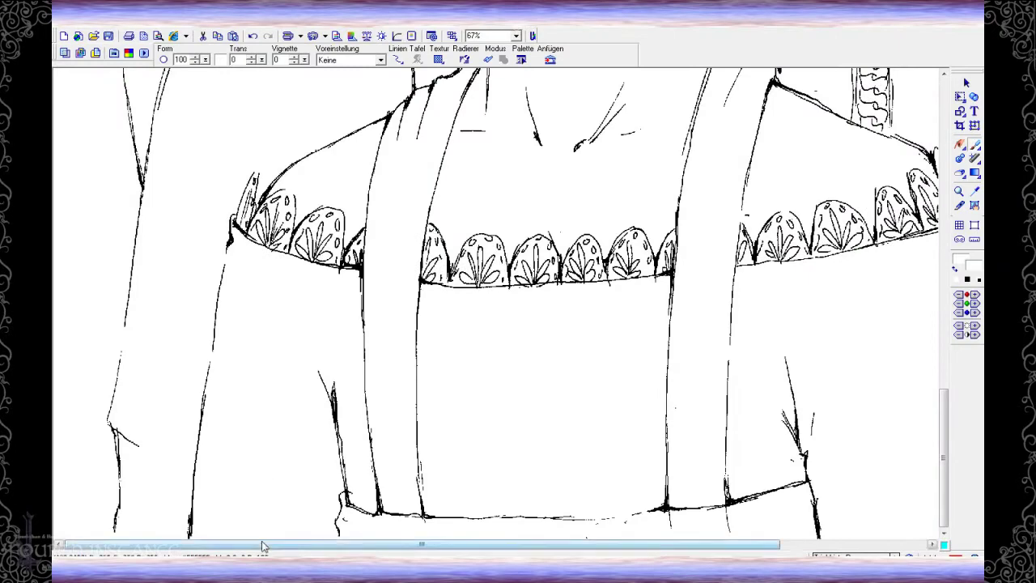
Save the line drawing as a new file named 10 in the coverband3 folder
scroll(729, 522, up, 10)
scroll(717, 495, up, 10)
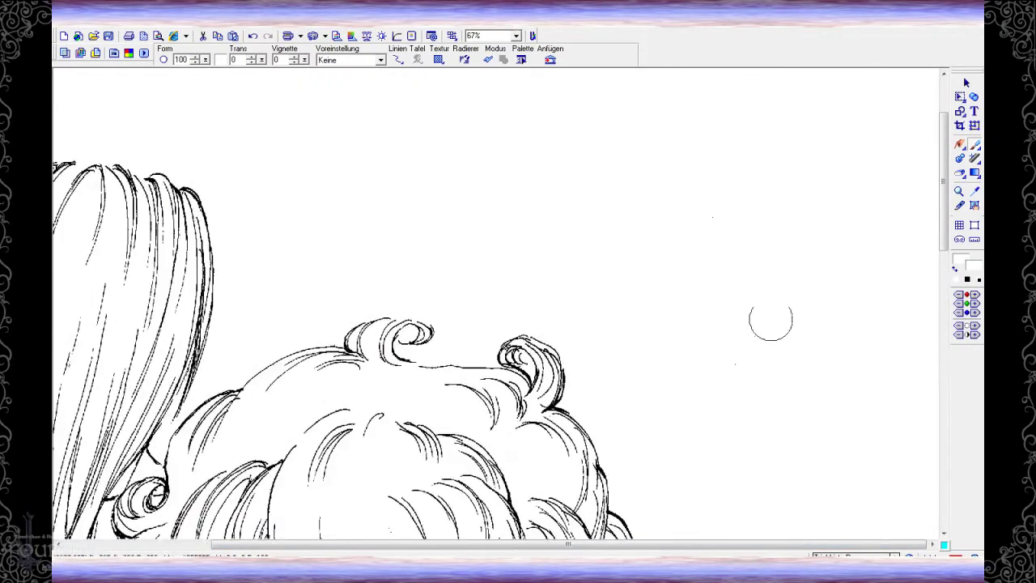
scroll(249, 178, down, 9)
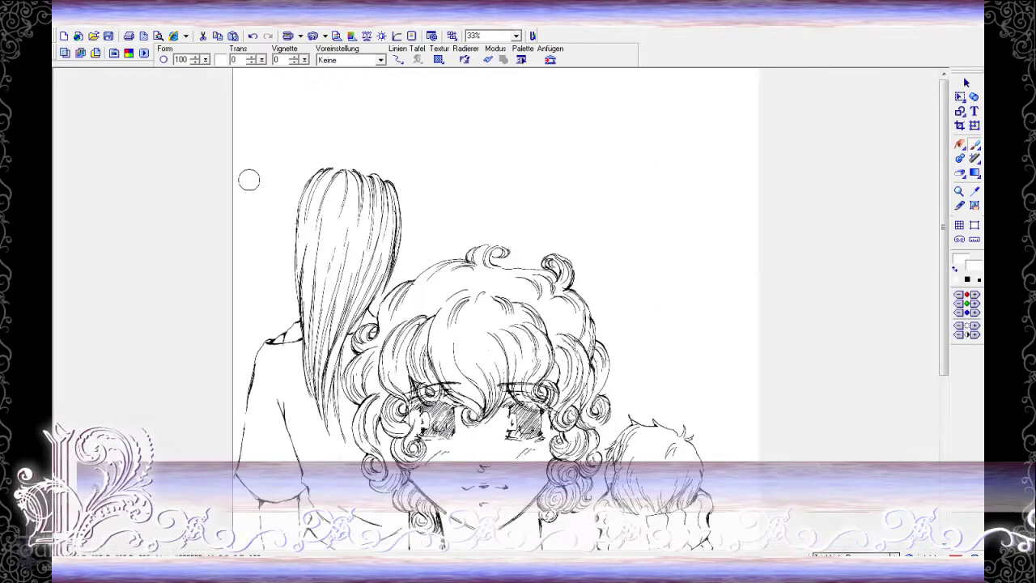
click(967, 83)
scroll(775, 155, up, 2)
click(83, 23)
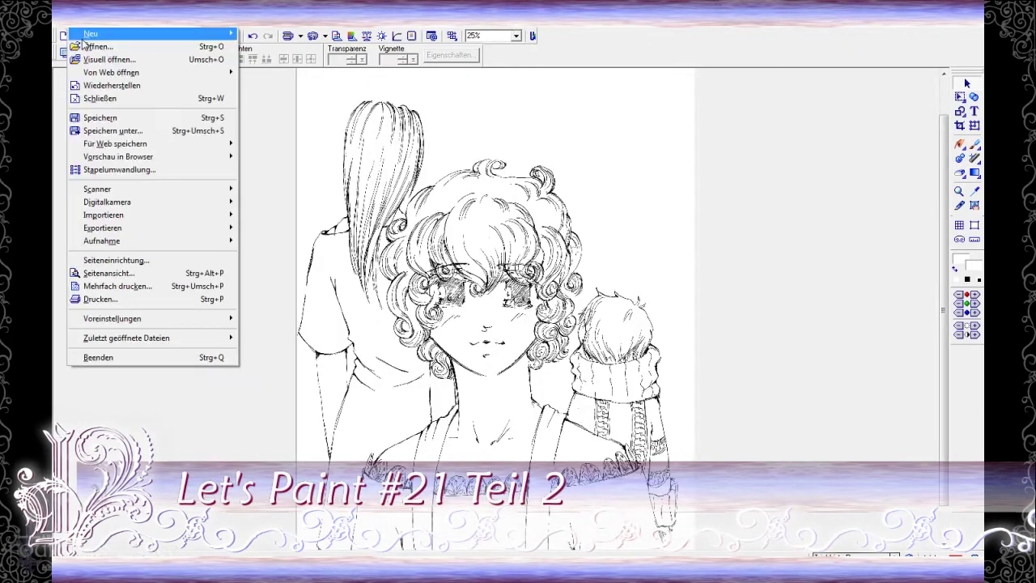
click(110, 132)
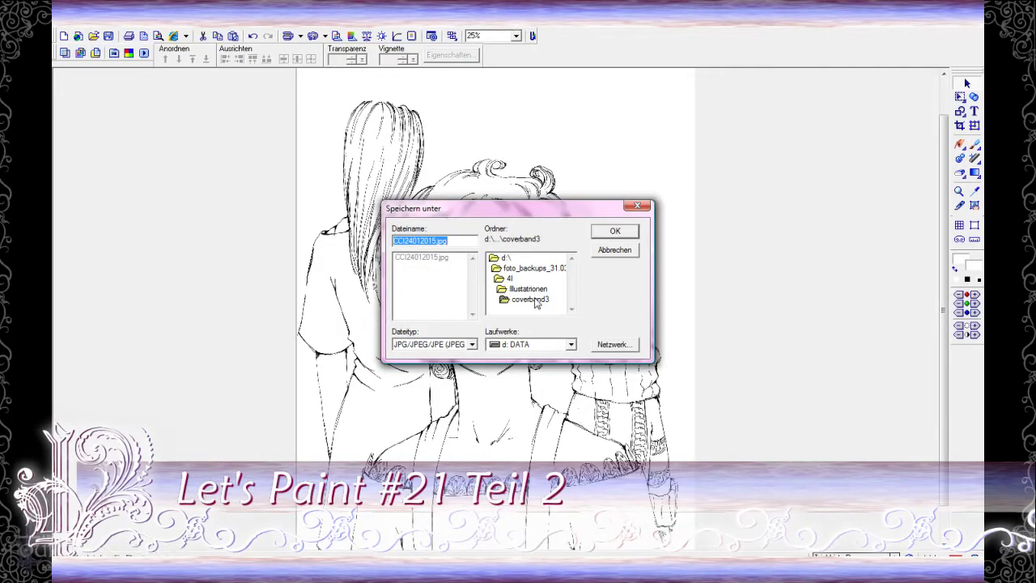
text(10)
key(Tab)
key(Return)
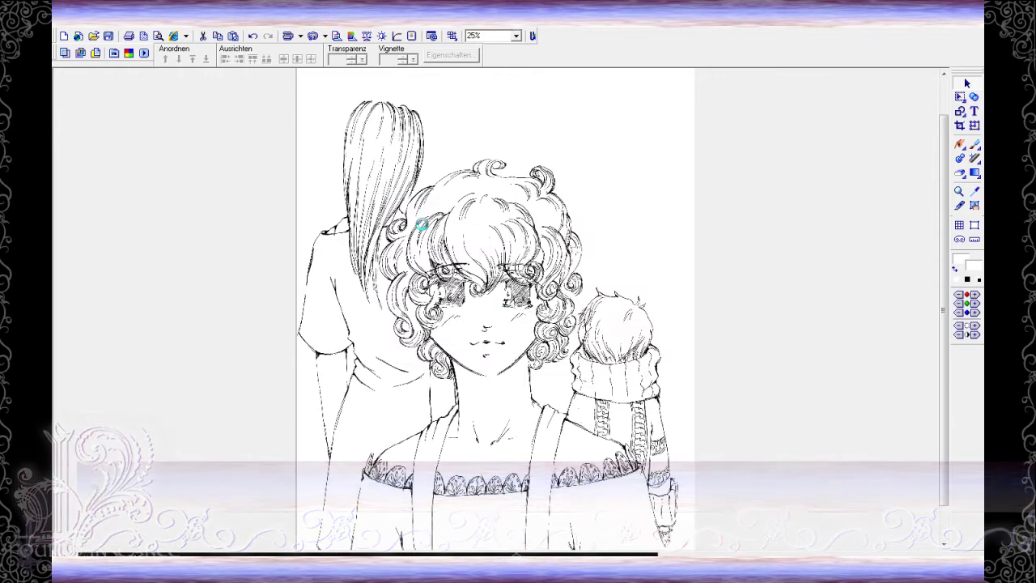
Apply a Gaussian blur to the whole line drawing
scroll(515, 231, down, 2)
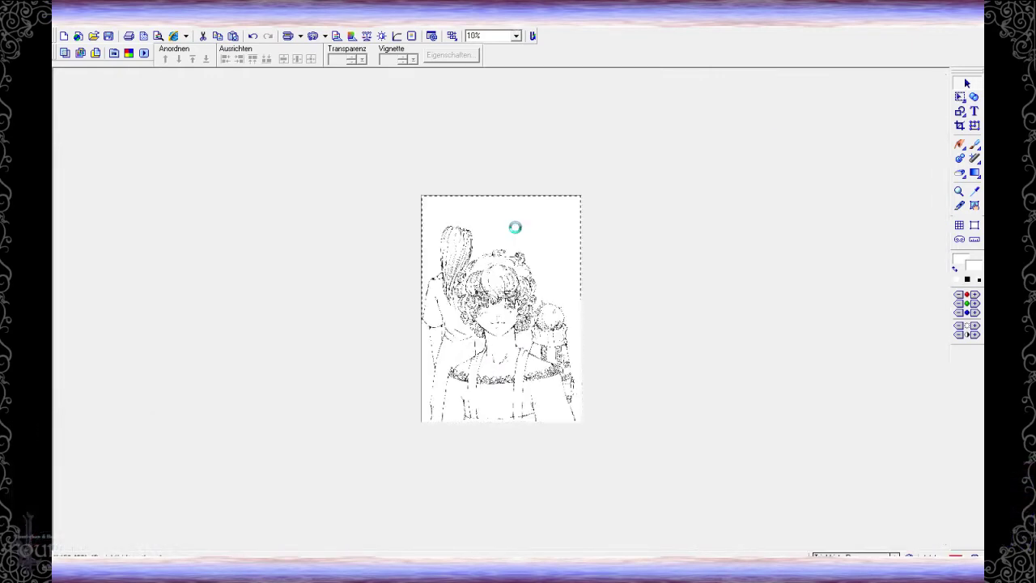
double_click(515, 228)
click(563, 275)
click(504, 378)
click(613, 213)
click(642, 252)
scroll(541, 185, up, 5)
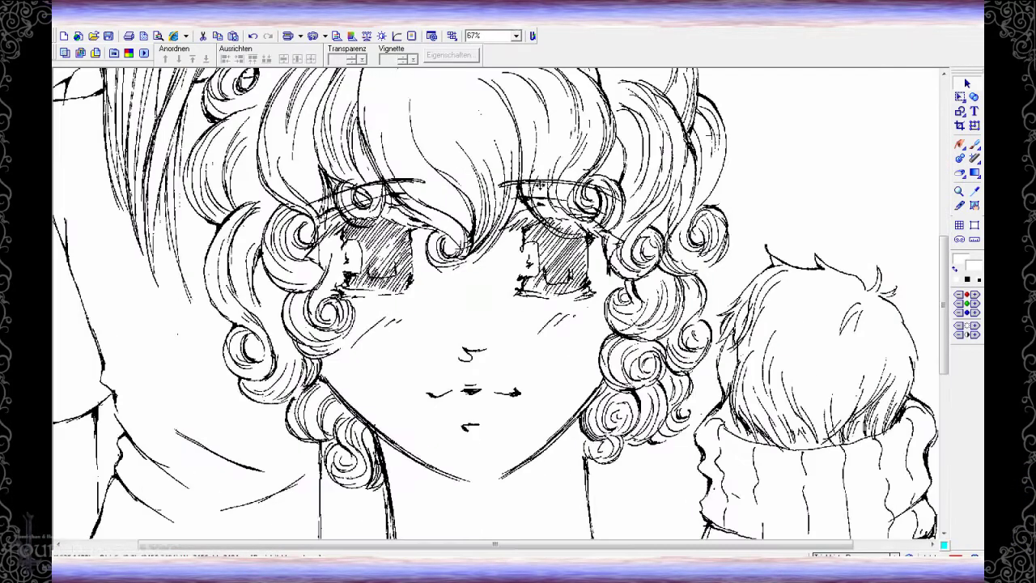
click(301, 35)
mouse_move(347, 53)
click(474, 102)
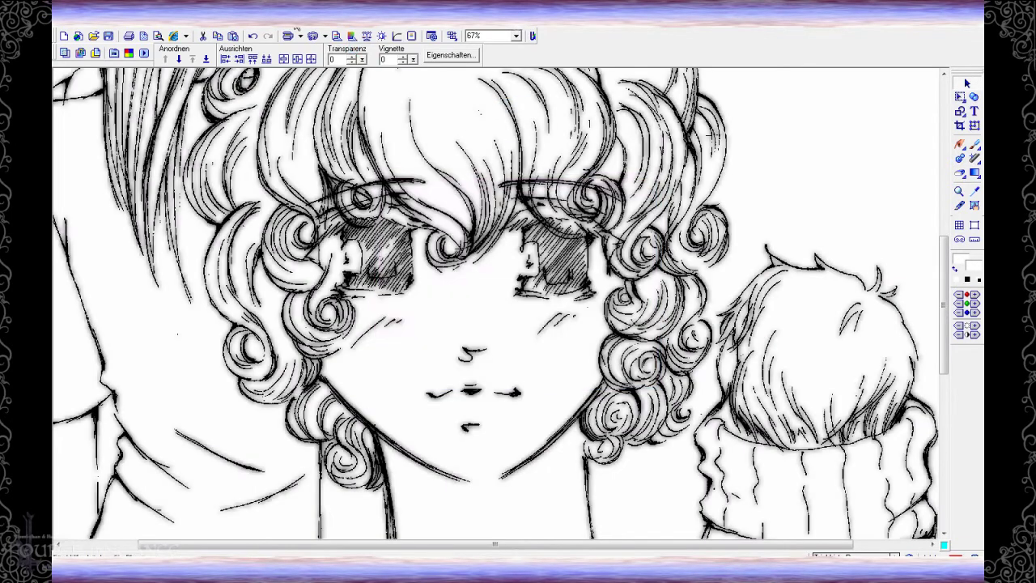
Blur the drawing once more with a Gaussian blur at variance 10
click(300, 36)
mouse_move(347, 51)
click(475, 102)
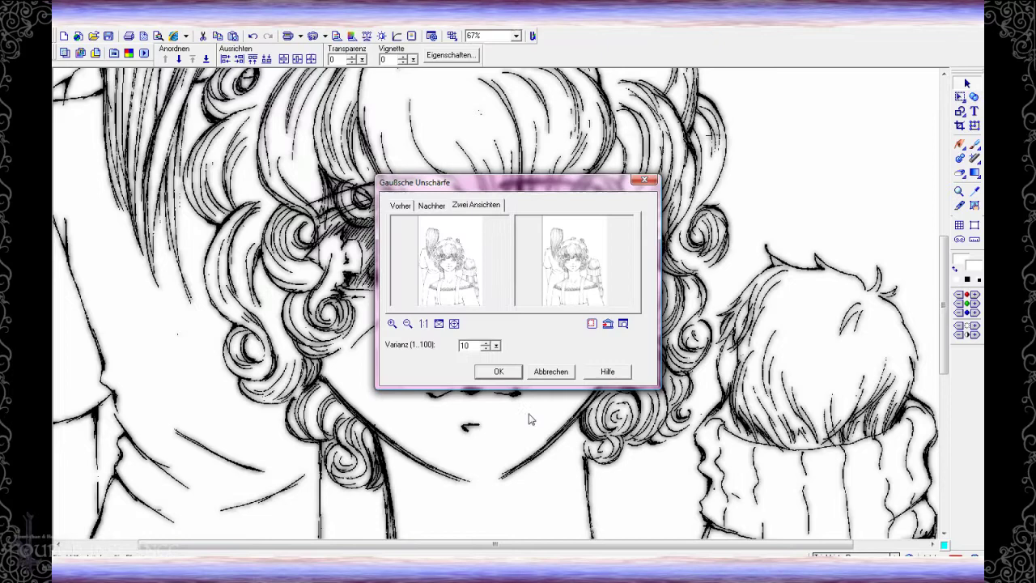
key(Return)
Smudge the lines of the long straight hair's upper strands into grey shading, using the retouching brush at size 20
scroll(664, 253, up, 10)
click(961, 145)
scroll(583, 160, up, 7)
drag(499, 545, 425, 545)
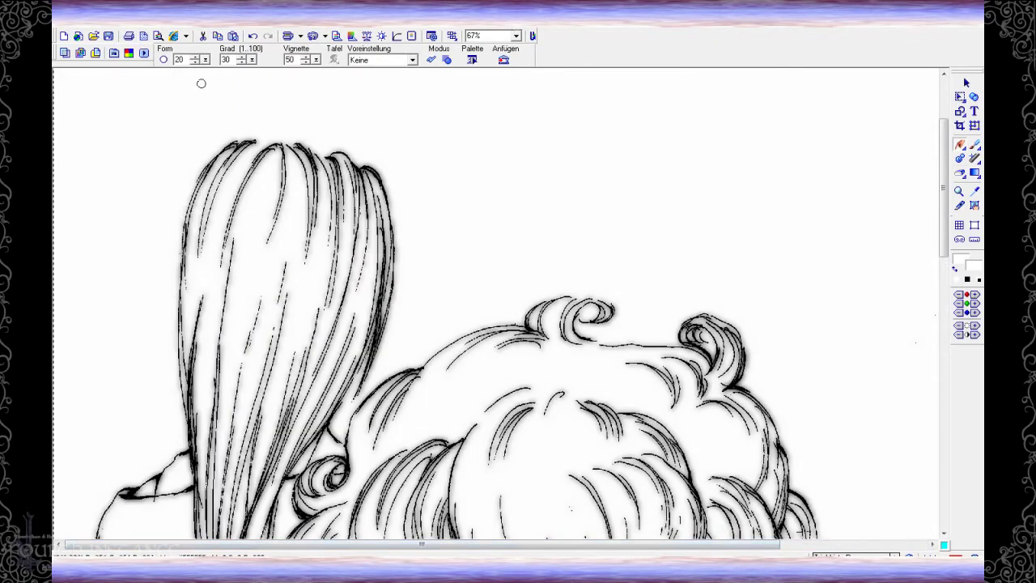
mouse_move(243, 145)
mouse_down()
mouse_move(220, 181)
mouse_move(197, 261)
mouse_move(191, 391)
mouse_move(208, 224)
mouse_move(203, 304)
mouse_up()
scroll(203, 305, down, 2)
mouse_move(267, 74)
mouse_down()
mouse_move(234, 154)
mouse_move(212, 320)
mouse_move(225, 486)
mouse_move(240, 301)
mouse_move(280, 208)
mouse_move(286, 254)
mouse_move(285, 113)
mouse_move(287, 152)
mouse_up()
Smudge shading along the middle and right strands of the straight hair with brush size 42
drag(206, 60, 201, 68)
drag(317, 173, 304, 114)
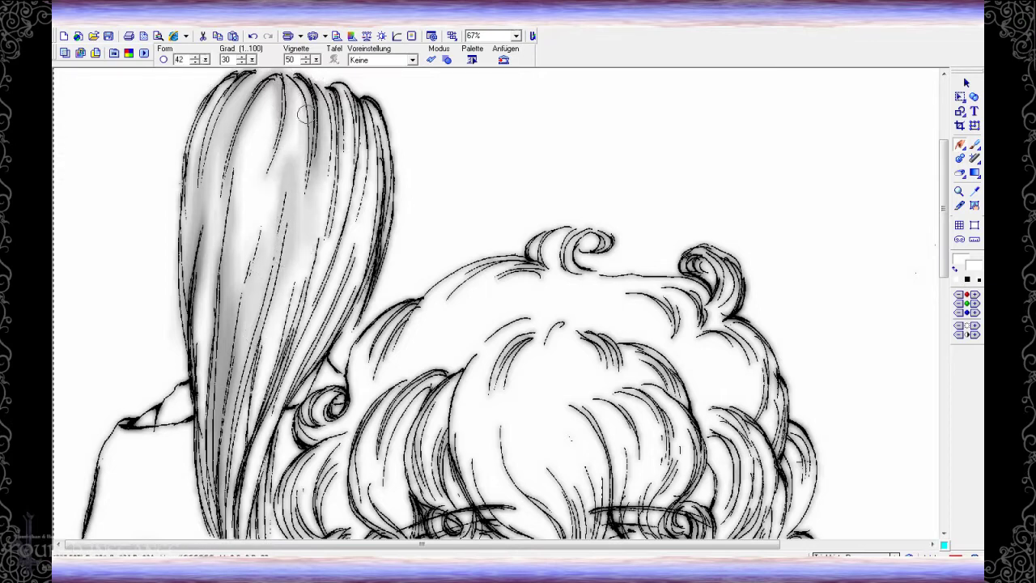
drag(250, 208, 282, 220)
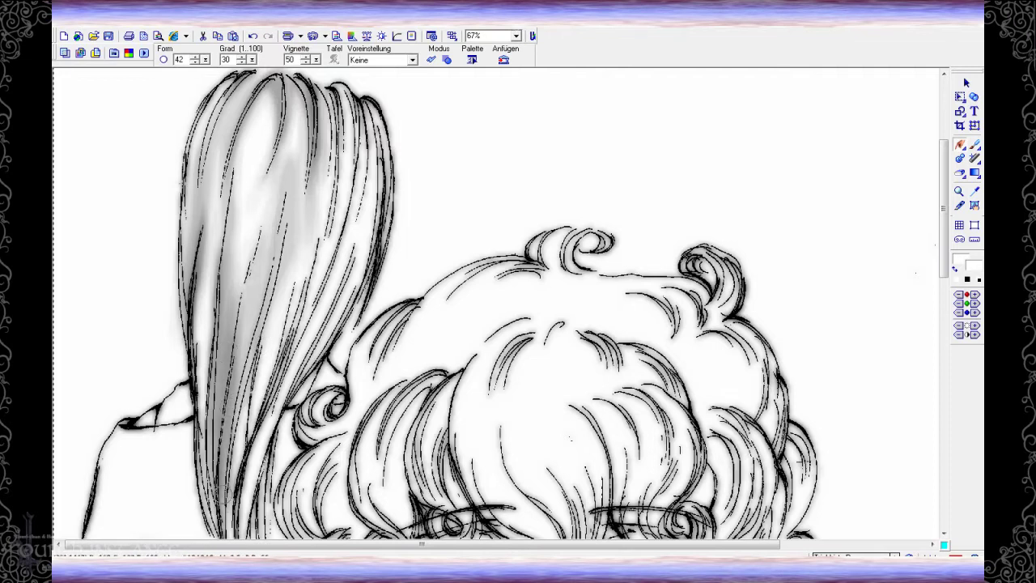
scroll(498, 304, up, 1)
mouse_move(218, 399)
mouse_down()
mouse_move(233, 214)
mouse_move(225, 261)
mouse_up()
mouse_move(319, 118)
mouse_down()
mouse_move(339, 147)
mouse_move(314, 298)
mouse_up()
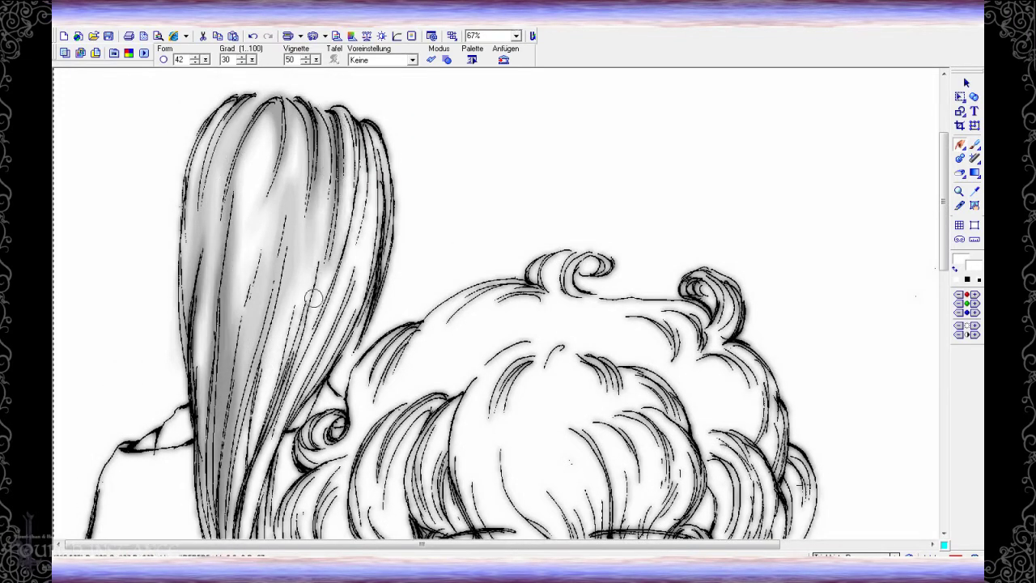
drag(280, 418, 310, 222)
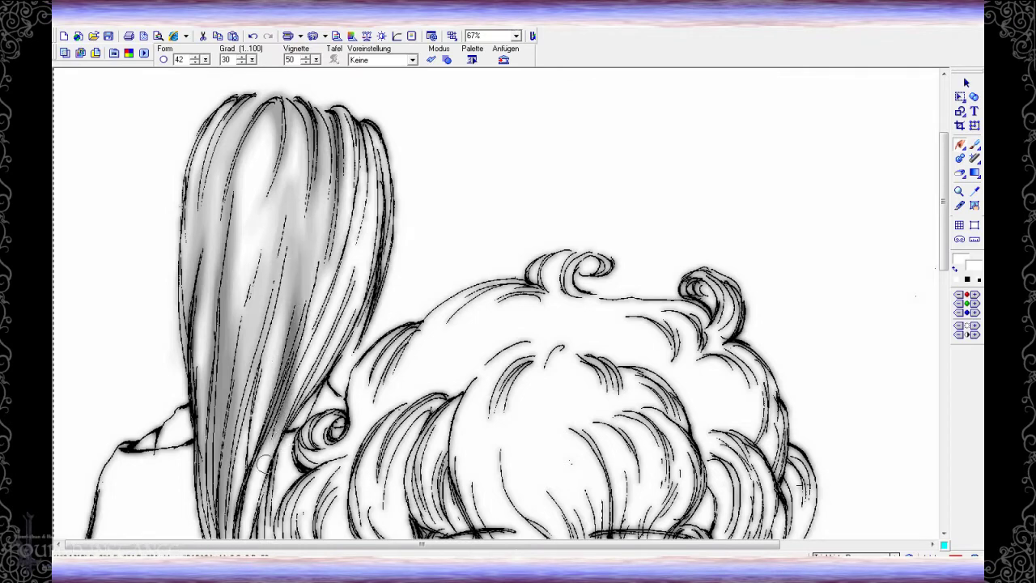
drag(281, 255, 283, 213)
mouse_move(356, 129)
mouse_down()
mouse_move(366, 200)
mouse_move(330, 298)
mouse_move(369, 142)
mouse_up()
Smudge shading into the lower ends of the straight hair and its upper left strands
scroll(254, 296, down, 3)
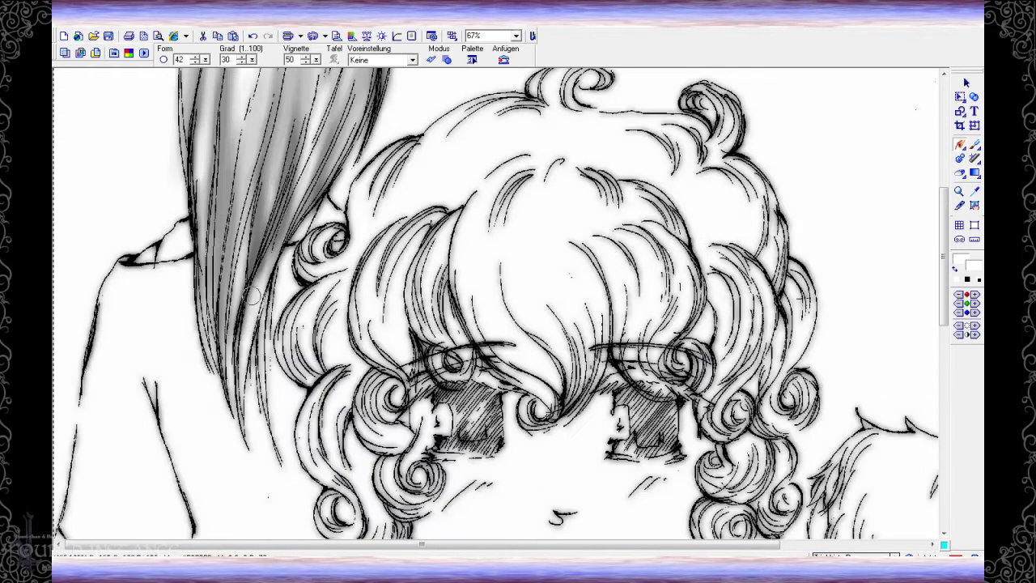
mouse_move(291, 259)
mouse_down()
mouse_move(252, 325)
mouse_move(233, 440)
mouse_move(249, 441)
mouse_move(238, 97)
mouse_up()
scroll(238, 97, up, 4)
drag(235, 245, 235, 168)
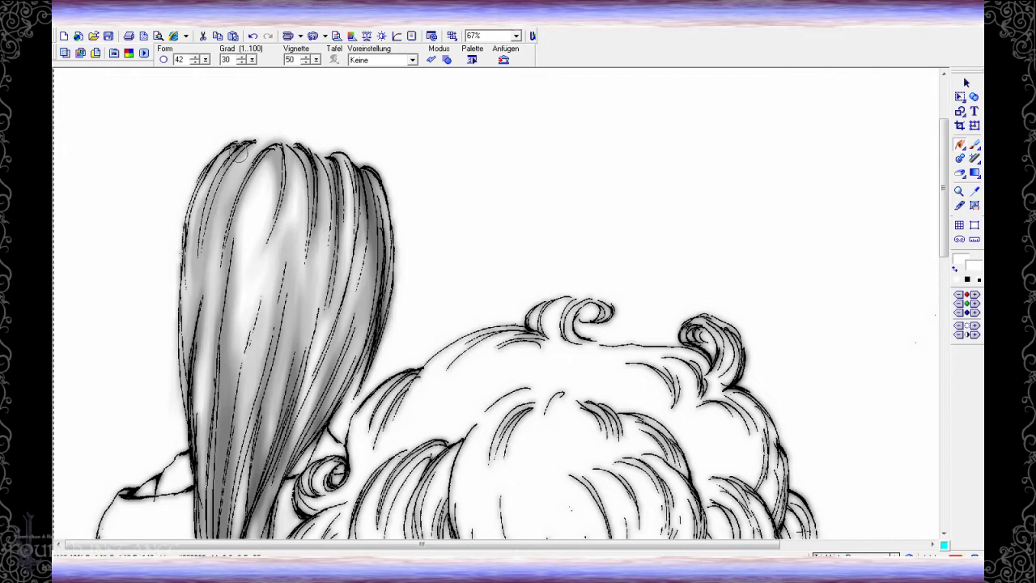
Smudge shading into the left figure's collar, shoulder and upper back with brush size 62
scroll(108, 118, down, 4)
drag(205, 61, 212, 68)
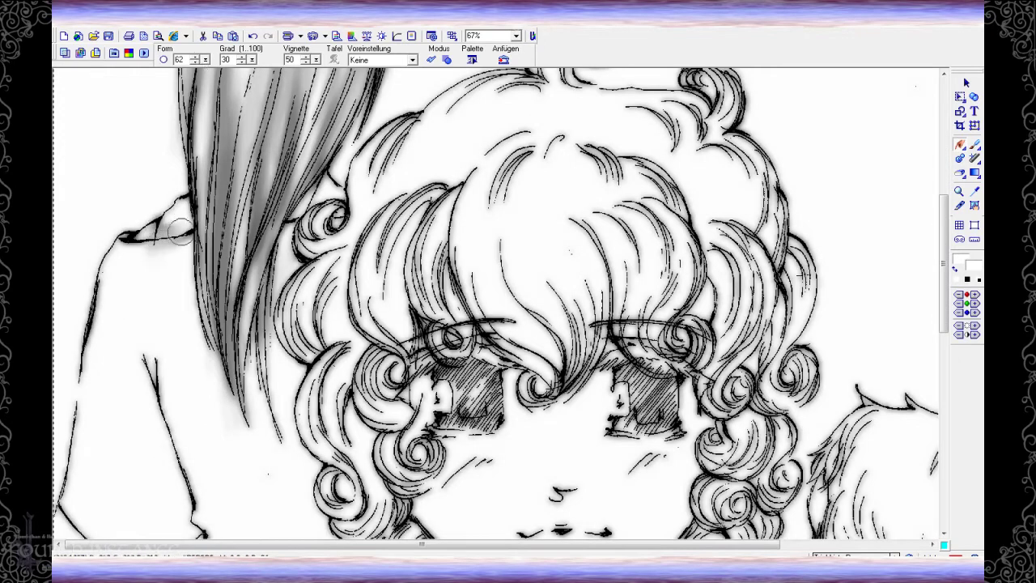
scroll(130, 226, down, 2)
mouse_move(94, 208)
mouse_down()
mouse_move(104, 308)
mouse_move(127, 273)
mouse_move(157, 351)
mouse_move(139, 192)
mouse_move(150, 243)
mouse_move(141, 295)
mouse_move(156, 183)
mouse_up()
mouse_move(218, 267)
mouse_down()
mouse_move(232, 430)
mouse_move(190, 398)
mouse_move(224, 397)
mouse_move(284, 435)
mouse_up()
drag(160, 308, 174, 398)
Smudge shading into the left figure's short sleeve and forearm with brush size 80
click(196, 63)
mouse_move(171, 324)
mouse_down()
mouse_move(173, 422)
mouse_move(134, 442)
mouse_move(94, 409)
mouse_move(92, 234)
mouse_move(103, 327)
mouse_move(120, 175)
mouse_move(118, 396)
mouse_move(61, 396)
mouse_move(88, 450)
mouse_move(154, 488)
mouse_move(170, 517)
mouse_move(154, 504)
mouse_move(178, 428)
mouse_up()
scroll(154, 504, down, 3)
mouse_move(142, 354)
mouse_down()
mouse_move(171, 380)
mouse_move(177, 471)
mouse_up()
scroll(167, 331, down, 5)
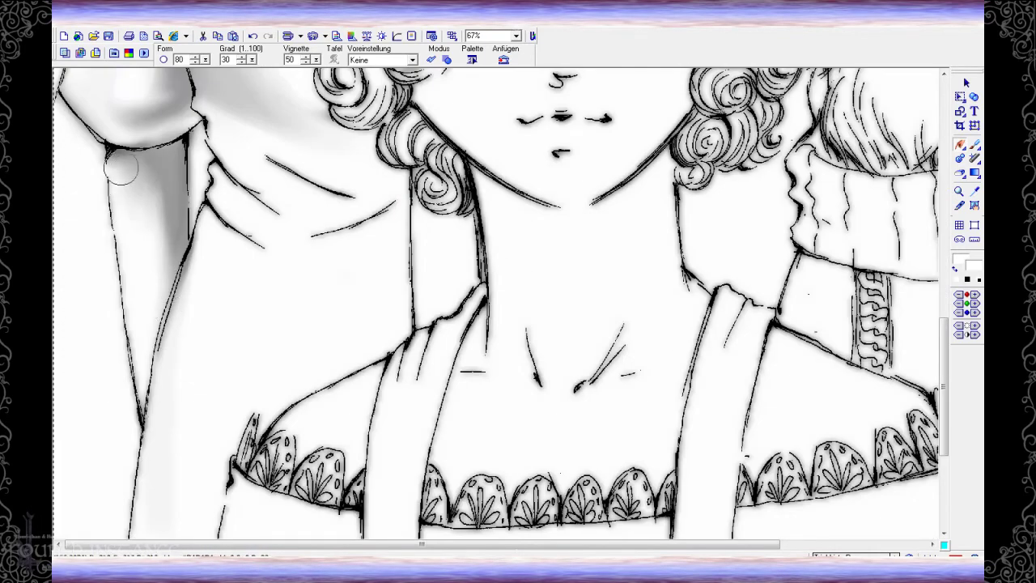
scroll(121, 162, up, 5)
mouse_move(150, 419)
mouse_down()
mouse_move(108, 439)
mouse_move(134, 495)
mouse_up()
Smudge the fold lines across the back and waist of the left figure's shirt into soft shadows
mouse_move(247, 415)
mouse_down()
mouse_move(205, 347)
mouse_move(280, 425)
mouse_move(324, 439)
mouse_move(329, 424)
mouse_move(291, 405)
mouse_move(340, 425)
mouse_move(255, 389)
mouse_move(387, 427)
mouse_move(234, 371)
mouse_up()
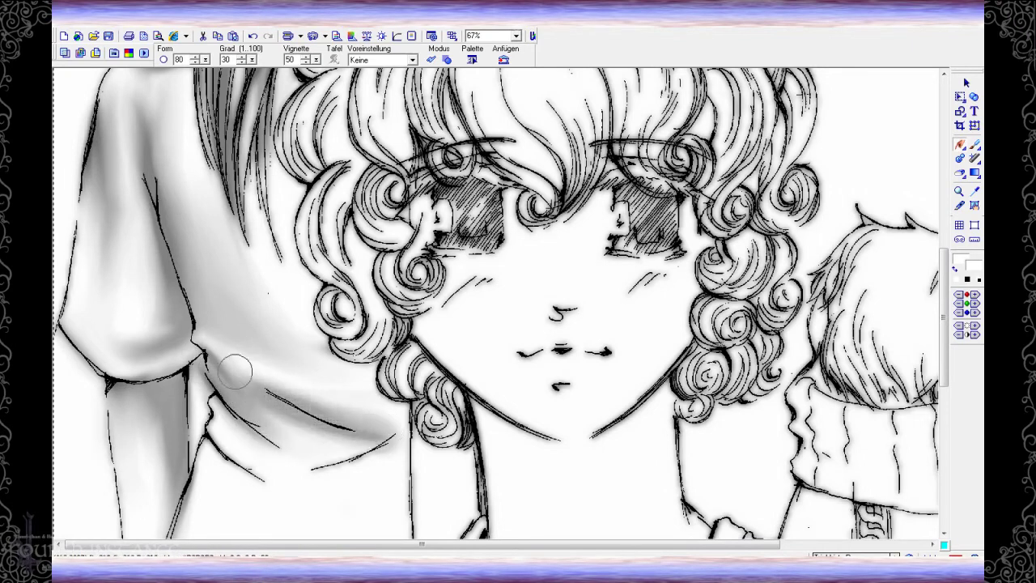
mouse_move(334, 447)
mouse_down()
mouse_move(243, 338)
mouse_move(308, 356)
mouse_move(271, 288)
mouse_up()
scroll(271, 288, up, 3)
scroll(271, 287, down, 8)
mouse_move(232, 250)
mouse_down()
mouse_move(205, 226)
mouse_move(291, 292)
mouse_move(341, 282)
mouse_up()
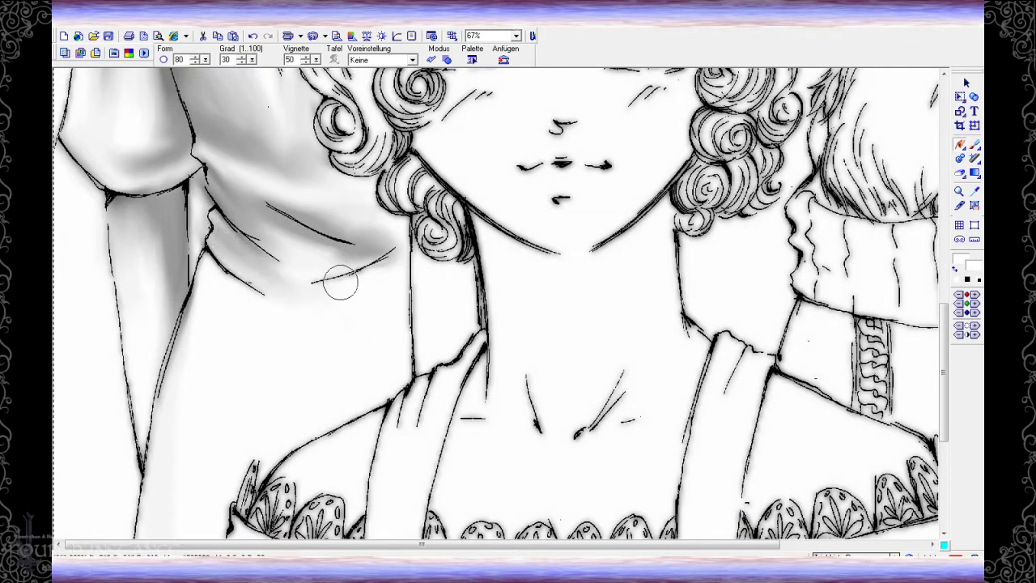
mouse_move(383, 247)
mouse_down()
mouse_move(324, 301)
mouse_move(192, 265)
mouse_move(202, 300)
mouse_move(233, 311)
mouse_move(254, 337)
mouse_move(363, 339)
mouse_move(180, 287)
mouse_move(196, 365)
mouse_move(235, 344)
mouse_move(324, 339)
mouse_up()
Smudge shading down the left figure's lower shirt and below its hem, enlarging the brush to size 100
scroll(324, 339, down, 4)
mouse_move(380, 126)
mouse_down()
mouse_move(389, 227)
mouse_move(423, 176)
mouse_move(442, 213)
mouse_move(407, 128)
mouse_move(377, 251)
mouse_move(322, 283)
mouse_move(264, 294)
mouse_up()
scroll(225, 331, down, 2)
click(197, 56)
mouse_move(166, 215)
mouse_down()
mouse_move(167, 281)
mouse_move(197, 136)
mouse_move(150, 315)
mouse_move(150, 392)
mouse_up()
scroll(146, 324, down, 2)
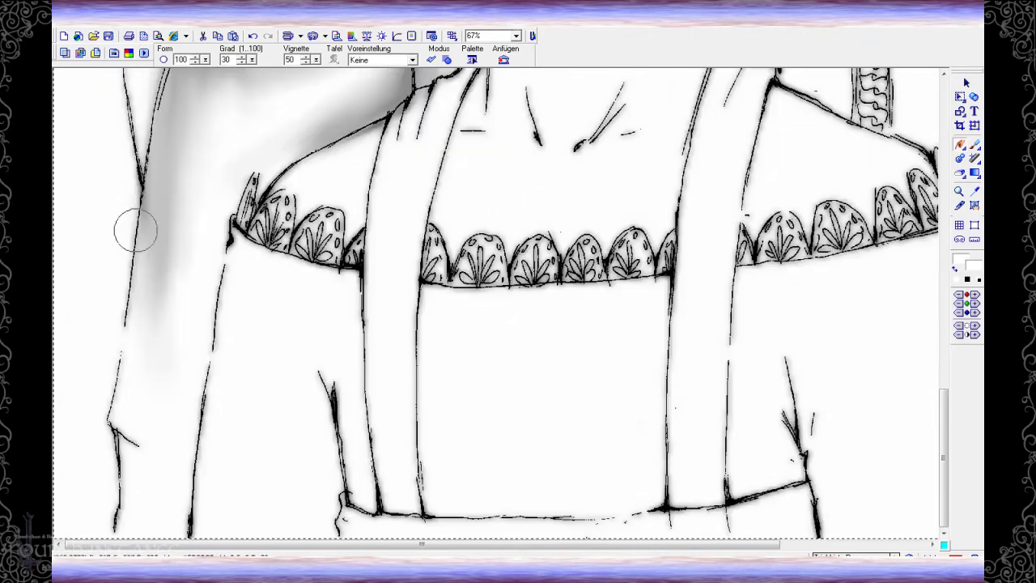
drag(137, 232, 145, 343)
key(minus)
mouse_move(180, 460)
mouse_down()
mouse_move(151, 453)
mouse_move(150, 364)
mouse_move(153, 394)
mouse_move(175, 269)
mouse_move(194, 235)
mouse_move(202, 305)
mouse_move(178, 354)
mouse_move(190, 503)
mouse_up()
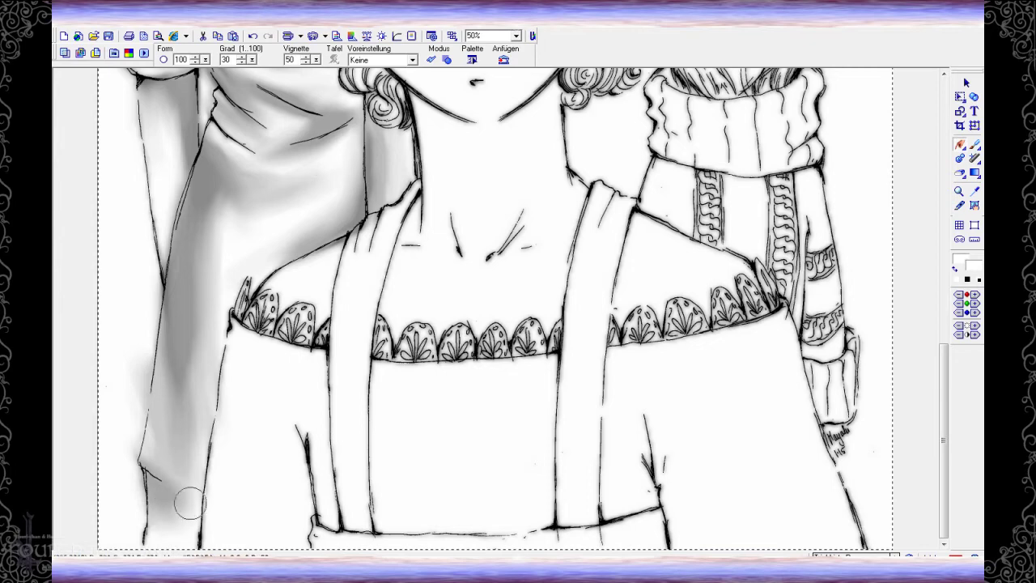
Smudge shading into the central figure's fringe and curls with brush size 75
scroll(188, 501, up, 8)
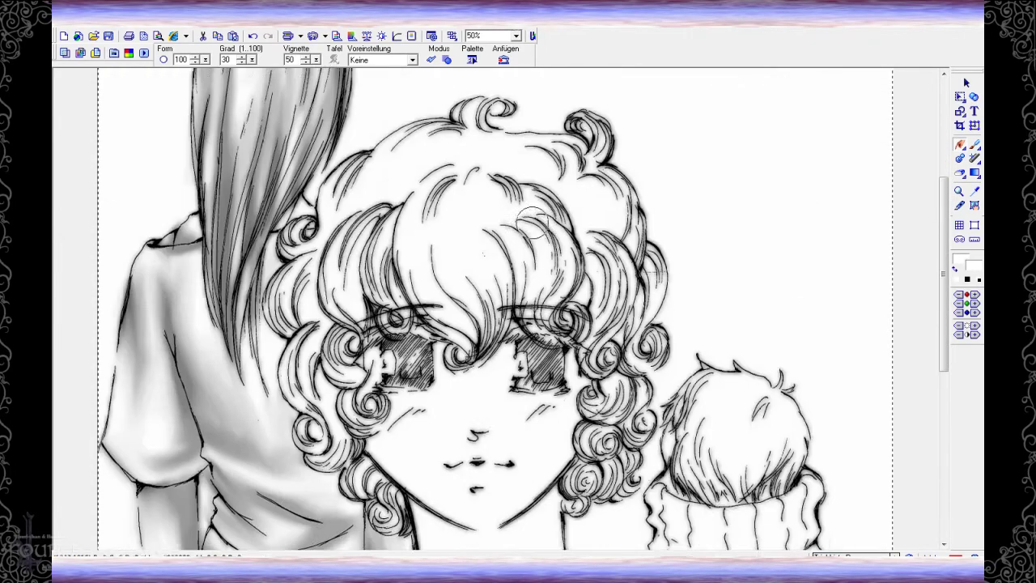
drag(206, 60, 189, 69)
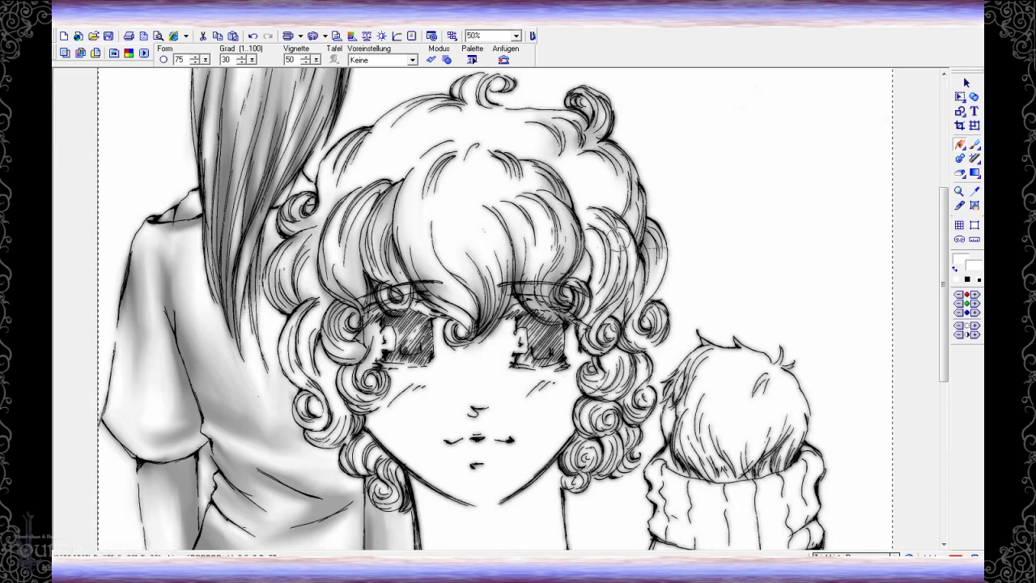
scroll(621, 350, down, 2)
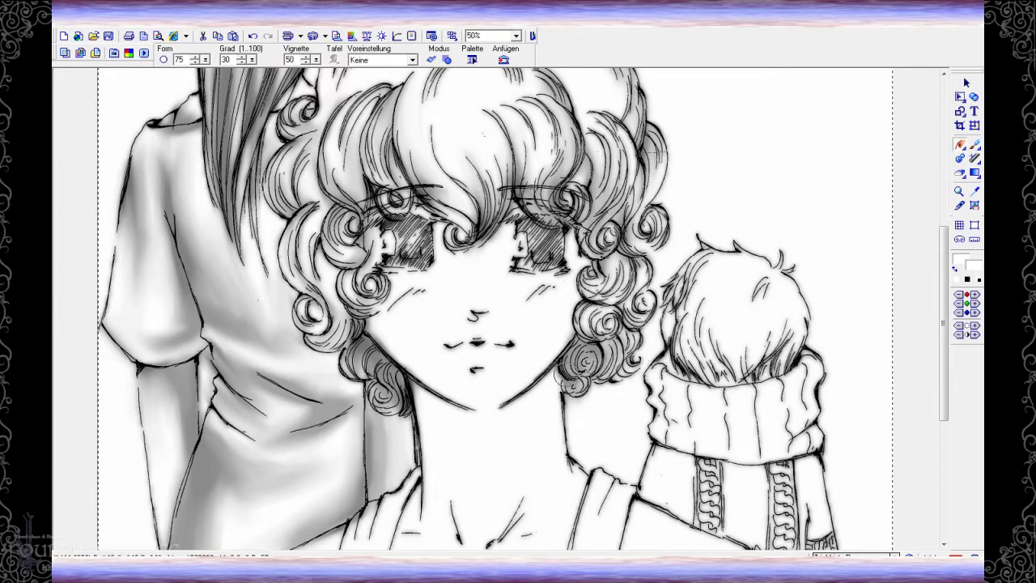
Smudge shadows along the central figure's left jawline and onto both cheeks with brush size 92
drag(206, 60, 209, 62)
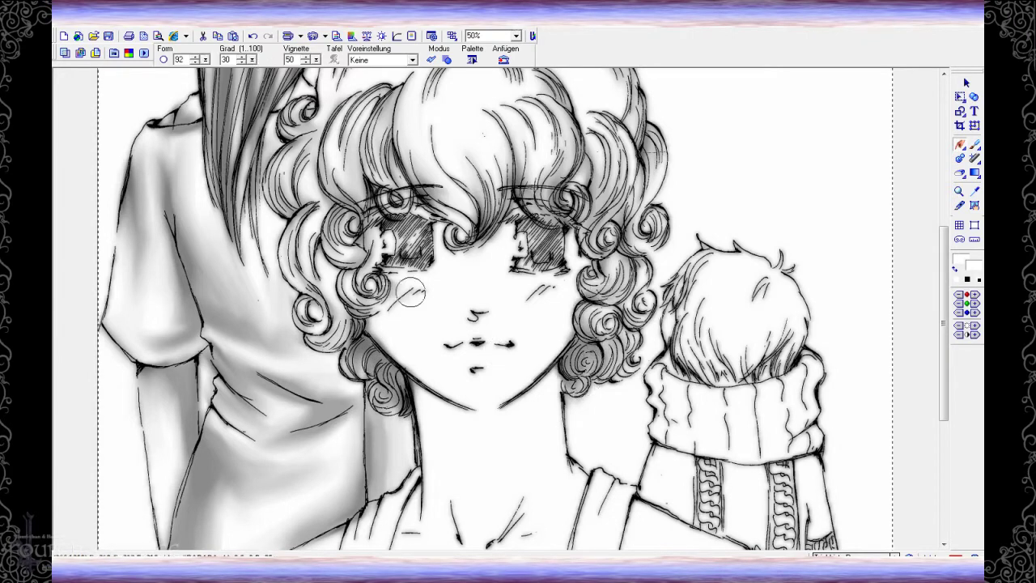
mouse_move(389, 335)
mouse_down()
mouse_move(397, 324)
mouse_move(412, 329)
mouse_move(454, 401)
mouse_up()
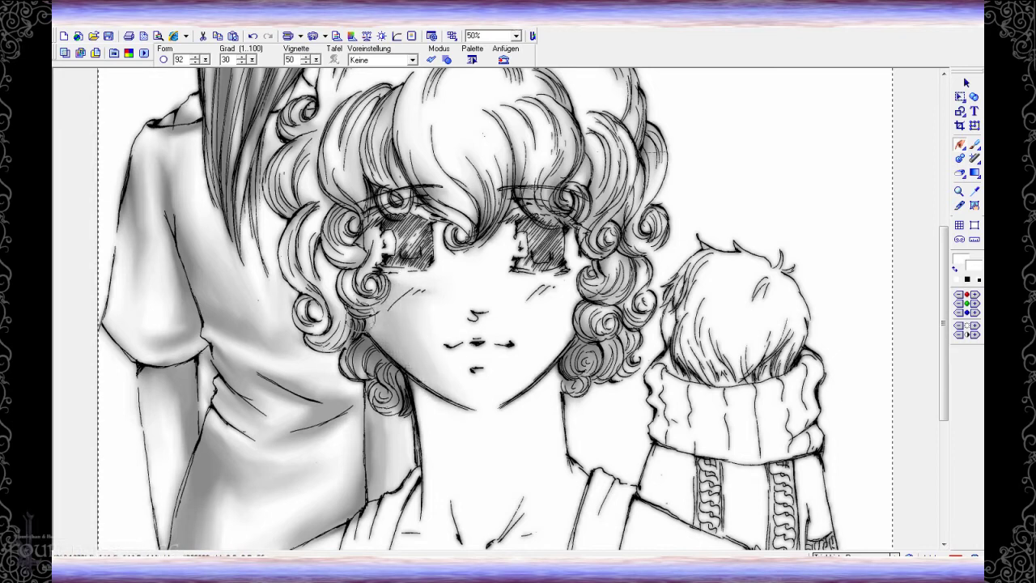
drag(386, 334, 444, 388)
drag(389, 314, 432, 371)
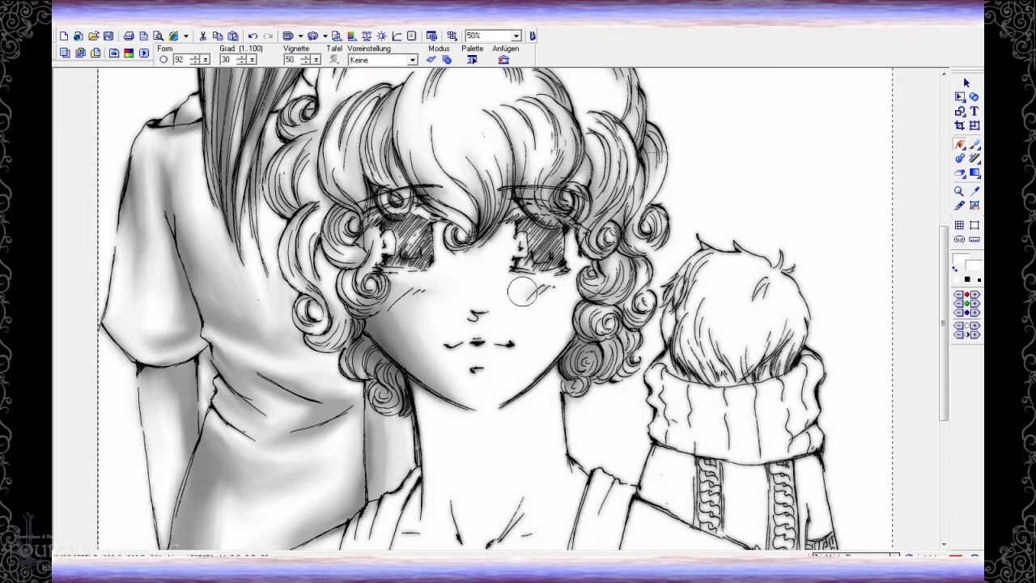
drag(511, 315, 537, 294)
Smudge shading around the nose, mouth and chin with brush size 71, and into the neck with size 90
drag(205, 60, 202, 62)
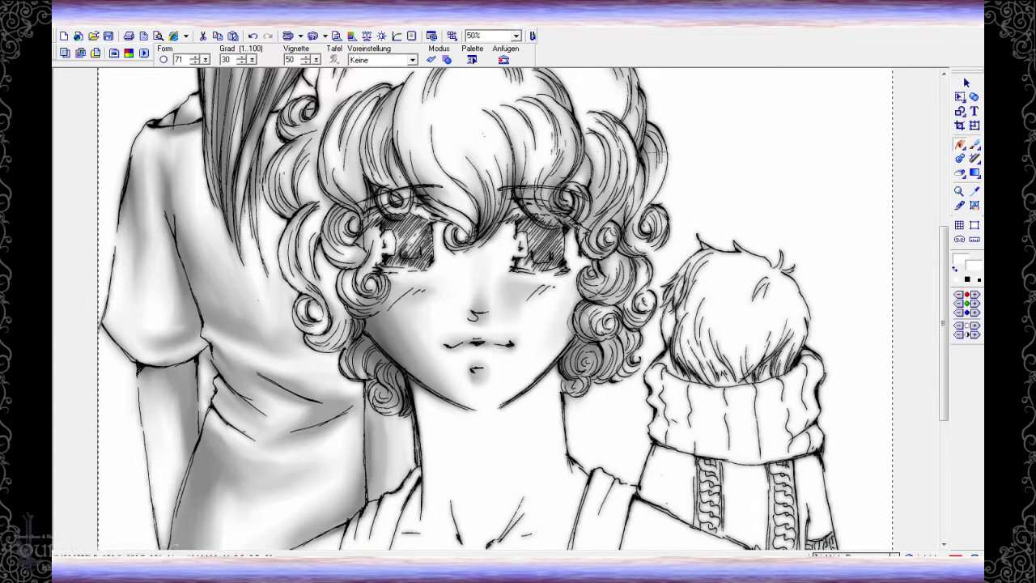
scroll(446, 357, down, 3)
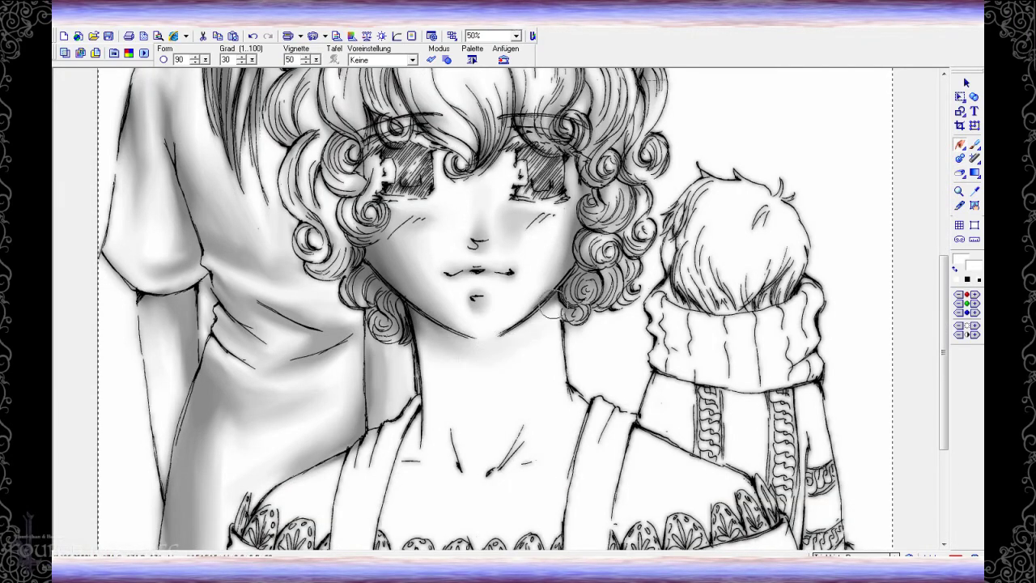
mouse_move(409, 308)
mouse_down()
mouse_move(462, 365)
mouse_move(424, 393)
mouse_move(417, 421)
mouse_move(469, 448)
mouse_move(463, 430)
mouse_move(518, 412)
mouse_move(491, 472)
mouse_move(513, 405)
mouse_up()
scroll(543, 321, up, 2)
scroll(534, 323, down, 5)
drag(427, 301, 396, 336)
Smudge shading into the central figure's left shoulder and strap with brush size 62, and save the drawing
drag(206, 59, 196, 65)
mouse_move(400, 298)
mouse_down()
mouse_move(380, 361)
mouse_move(372, 329)
mouse_move(358, 395)
mouse_up()
click(75, 21)
click(101, 131)
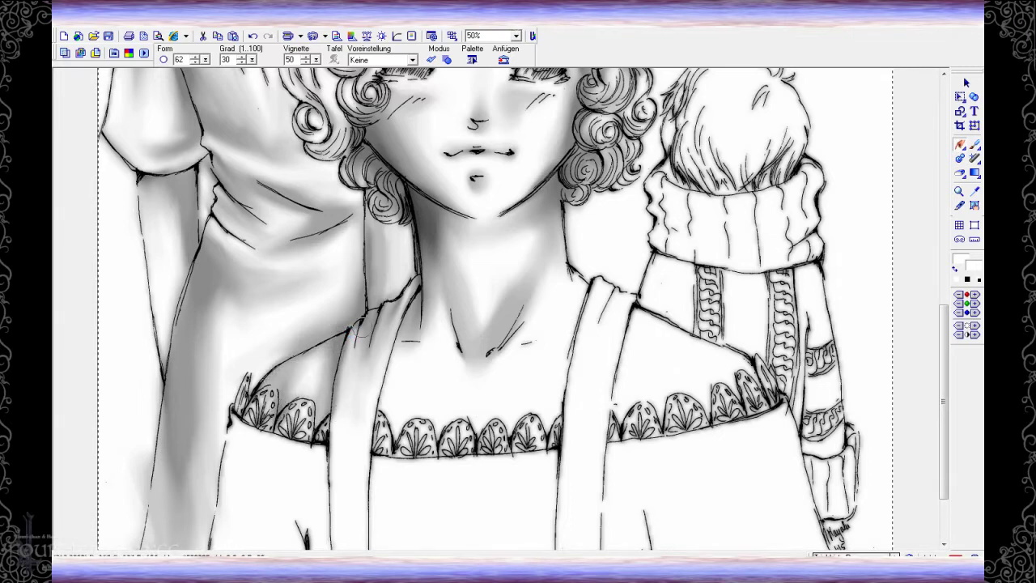
Smudge shading below the collarbones and along the chest above the lace trim
scroll(338, 416, down, 2)
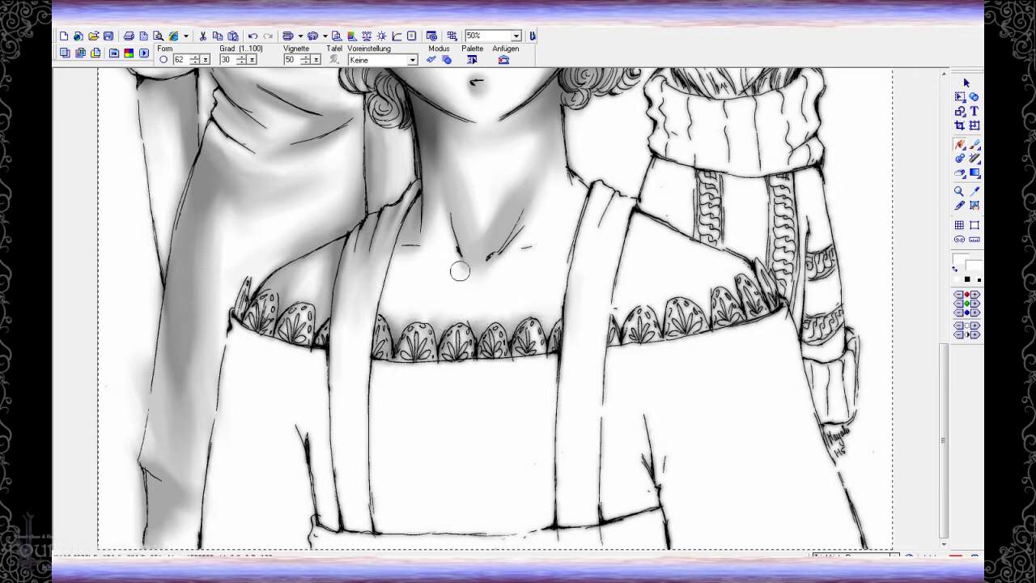
mouse_move(440, 272)
mouse_down()
mouse_move(507, 281)
mouse_move(536, 250)
mouse_move(566, 248)
mouse_up()
mouse_move(393, 304)
mouse_down()
mouse_move(378, 289)
mouse_move(421, 298)
mouse_up()
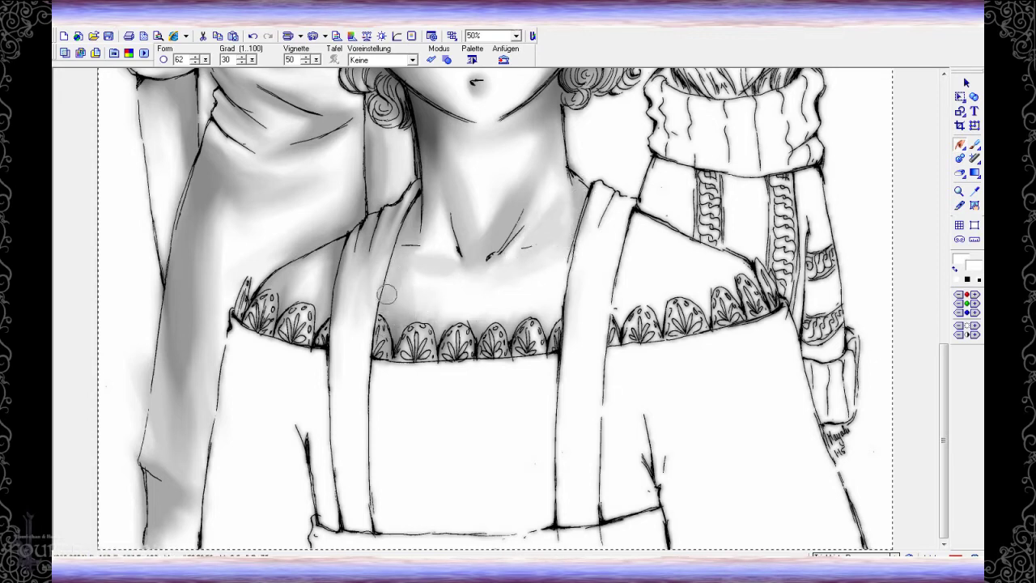
Smudge shading into the dress's left strap and left sleeve, enlarging the brush to size 91
mouse_move(356, 545)
mouse_down()
mouse_move(363, 440)
mouse_move(350, 519)
mouse_move(334, 336)
mouse_move(339, 491)
mouse_move(304, 415)
mouse_up()
drag(206, 59, 212, 60)
mouse_move(306, 454)
mouse_down()
mouse_move(264, 370)
mouse_move(307, 455)
mouse_move(282, 429)
mouse_move(301, 544)
mouse_move(284, 429)
mouse_move(265, 394)
mouse_up()
mouse_move(280, 535)
mouse_down()
mouse_move(201, 453)
mouse_move(220, 308)
mouse_move(297, 373)
mouse_move(209, 447)
mouse_move(209, 502)
mouse_move(227, 397)
mouse_up()
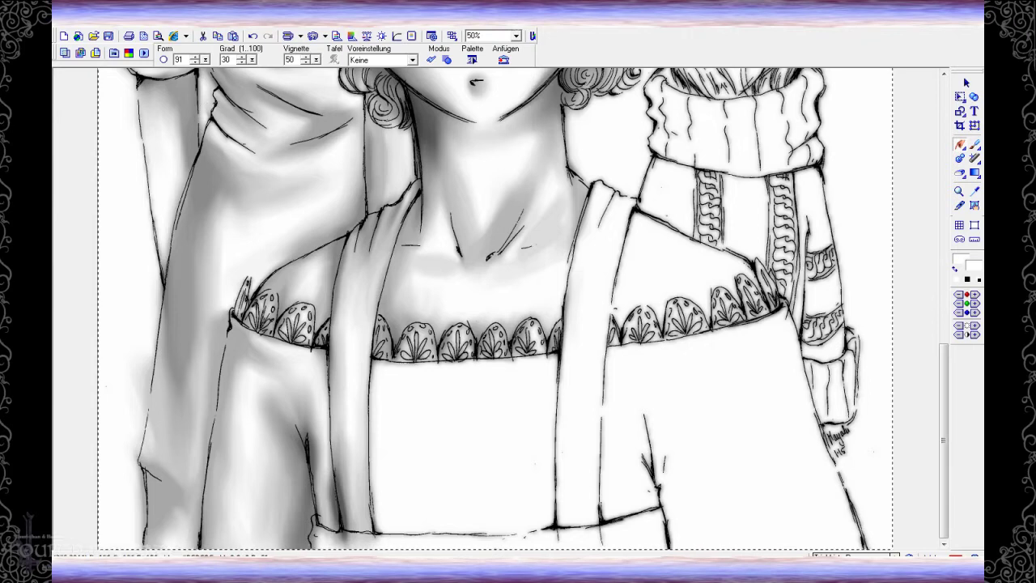
Smudge shading across the dress's front between the straps and below the lace on the right, using brush size 77
mouse_move(424, 405)
mouse_down()
mouse_move(370, 387)
mouse_move(521, 366)
mouse_move(553, 372)
mouse_move(537, 392)
mouse_up()
mouse_move(616, 361)
mouse_down()
mouse_move(611, 345)
mouse_move(560, 374)
mouse_move(553, 518)
mouse_move(532, 456)
mouse_move(474, 522)
mouse_move(559, 519)
mouse_move(546, 461)
mouse_move(372, 486)
mouse_move(430, 530)
mouse_move(535, 536)
mouse_move(380, 486)
mouse_move(386, 435)
mouse_move(433, 511)
mouse_move(400, 481)
mouse_move(400, 407)
mouse_up()
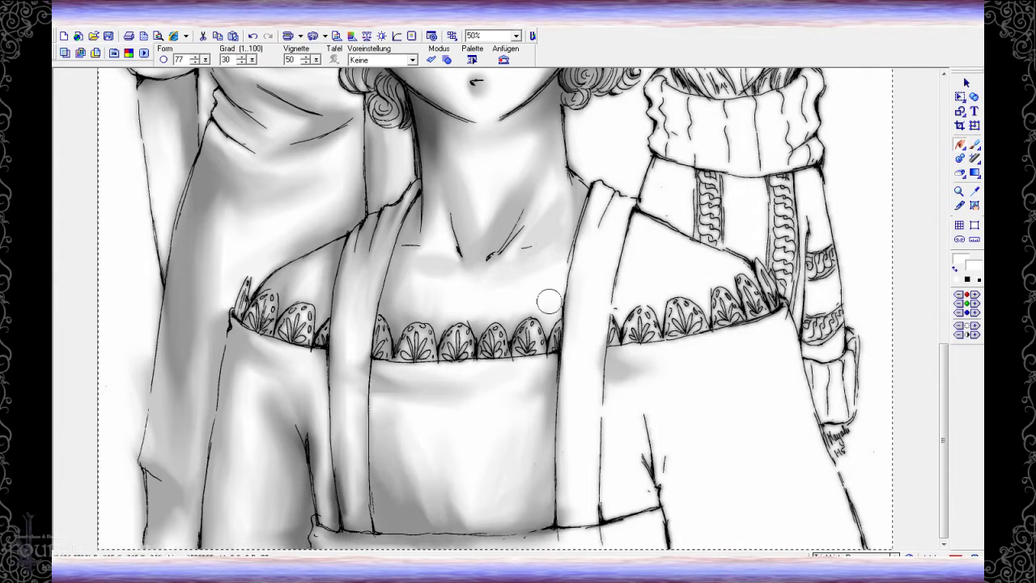
Smudge shading into the dress's right strap with brush sizes 77 and 42, and into the bare right shoulder above the lace
drag(561, 322, 573, 254)
drag(573, 254, 564, 366)
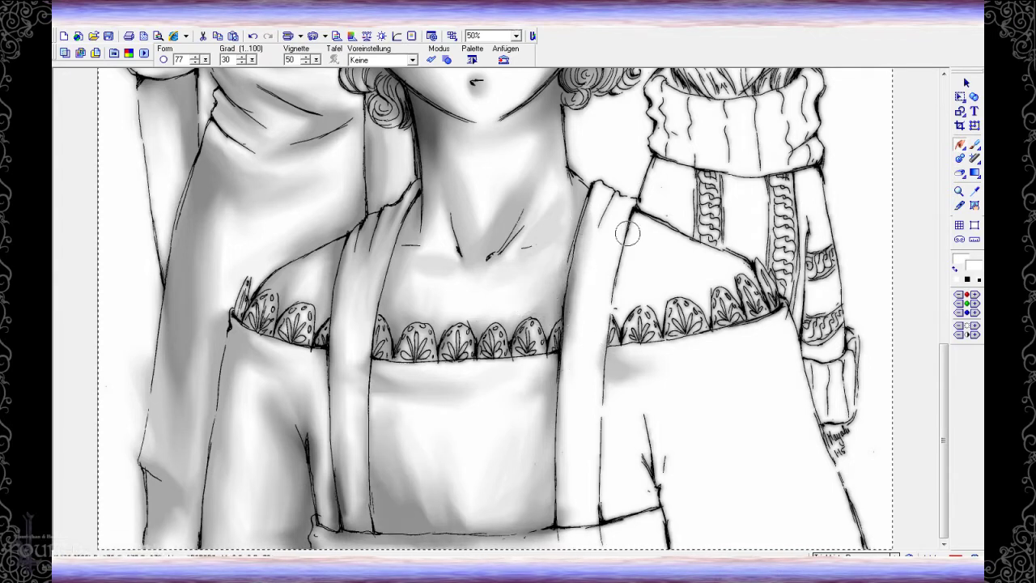
drag(205, 59, 178, 62)
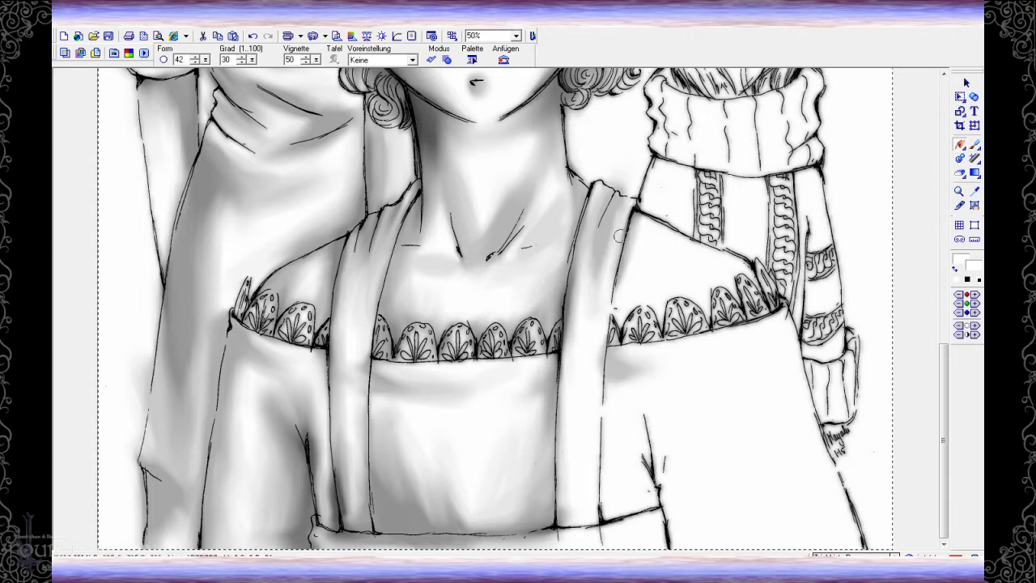
drag(206, 60, 222, 63)
mouse_move(642, 220)
mouse_down()
mouse_move(630, 312)
mouse_move(666, 324)
mouse_move(701, 311)
mouse_move(737, 275)
mouse_move(753, 282)
mouse_move(724, 320)
mouse_move(640, 292)
mouse_move(640, 229)
mouse_move(702, 247)
mouse_up()
Smudge shading into the upper right sleeve and just below its lace trim, finishing with brush size 60
drag(206, 60, 235, 65)
mouse_move(635, 393)
mouse_down()
mouse_move(630, 503)
mouse_move(653, 492)
mouse_move(592, 513)
mouse_move(609, 471)
mouse_move(603, 518)
mouse_move(595, 518)
mouse_move(594, 352)
mouse_move(601, 490)
mouse_move(668, 528)
mouse_move(678, 458)
mouse_move(788, 325)
mouse_move(770, 353)
mouse_move(778, 364)
mouse_move(737, 405)
mouse_up()
drag(206, 59, 173, 65)
mouse_move(786, 318)
mouse_down()
mouse_move(763, 359)
mouse_move(713, 400)
mouse_move(786, 407)
mouse_move(677, 353)
mouse_move(738, 321)
mouse_up()
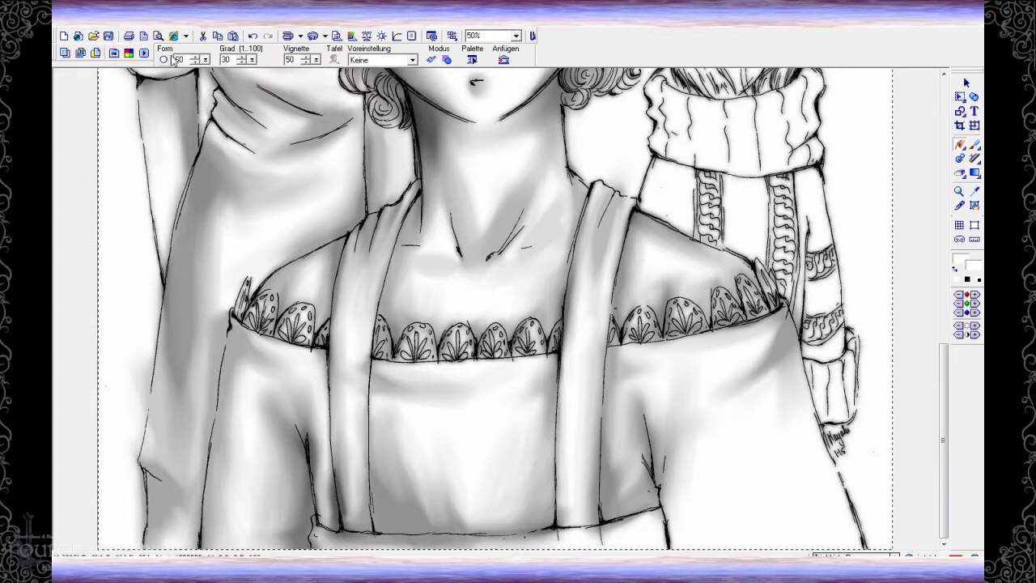
Smudge shading down the outer and inner edges of the right sleeve and across the dress's waistband with brush size 100
drag(206, 59, 238, 63)
mouse_move(794, 368)
mouse_down()
mouse_move(855, 539)
mouse_move(810, 383)
mouse_move(819, 541)
mouse_up()
drag(675, 522, 678, 544)
mouse_move(676, 470)
mouse_down()
mouse_move(698, 485)
mouse_move(685, 497)
mouse_move(724, 421)
mouse_move(679, 500)
mouse_move(729, 518)
mouse_move(850, 502)
mouse_move(709, 536)
mouse_up()
mouse_move(648, 496)
mouse_down()
mouse_move(636, 526)
mouse_move(644, 519)
mouse_move(583, 538)
mouse_move(458, 549)
mouse_up()
Smudge shading into the right figure's hair and ribbed turtleneck collar
scroll(798, 364, up, 5)
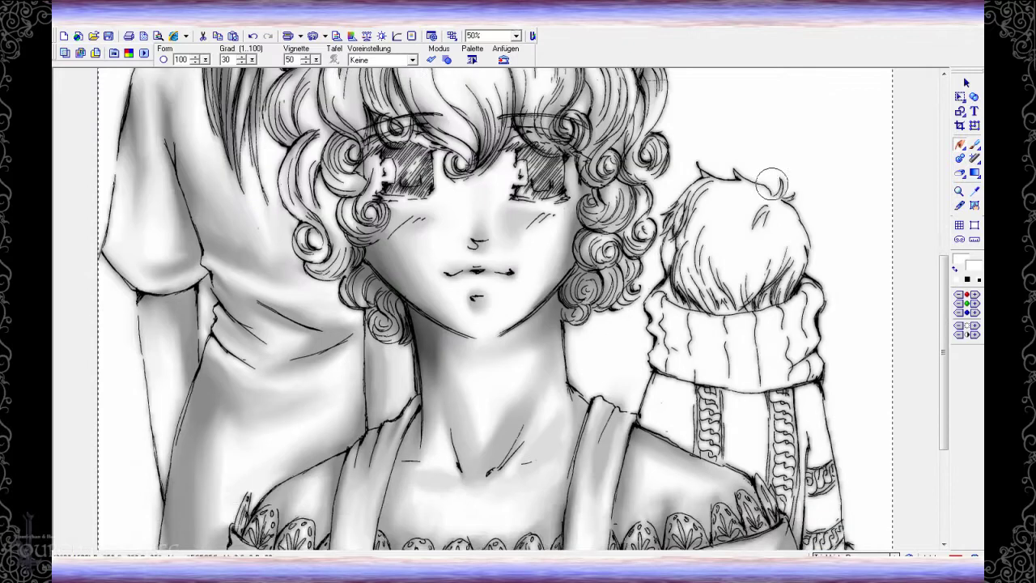
mouse_move(798, 363)
mouse_down()
mouse_move(787, 283)
mouse_move(796, 299)
mouse_move(808, 286)
mouse_move(798, 280)
mouse_move(798, 293)
mouse_move(730, 320)
mouse_move(699, 277)
mouse_move(733, 364)
mouse_move(750, 271)
mouse_move(763, 285)
mouse_move(798, 270)
mouse_move(781, 311)
mouse_move(731, 290)
mouse_move(725, 234)
mouse_move(696, 287)
mouse_move(712, 366)
mouse_move(805, 338)
mouse_move(771, 363)
mouse_move(672, 356)
mouse_up()
scroll(832, 217, down, 3)
mouse_move(832, 217)
mouse_down()
mouse_move(760, 246)
mouse_move(832, 234)
mouse_move(674, 239)
mouse_move(714, 238)
mouse_move(687, 248)
mouse_move(707, 260)
mouse_move(665, 251)
mouse_move(828, 253)
mouse_move(747, 281)
mouse_move(798, 266)
mouse_move(632, 272)
mouse_move(818, 315)
mouse_up()
drag(818, 277, 739, 296)
scroll(825, 288, down, 1)
Smudge shading into the right figure's collar, sweater body and patterned sleeve with brush size 91
drag(206, 61, 214, 66)
mouse_move(805, 288)
mouse_down()
mouse_move(791, 408)
mouse_move(754, 270)
mouse_up()
drag(654, 265, 669, 281)
mouse_move(814, 294)
mouse_down()
mouse_move(831, 273)
mouse_move(841, 407)
mouse_move(810, 371)
mouse_up()
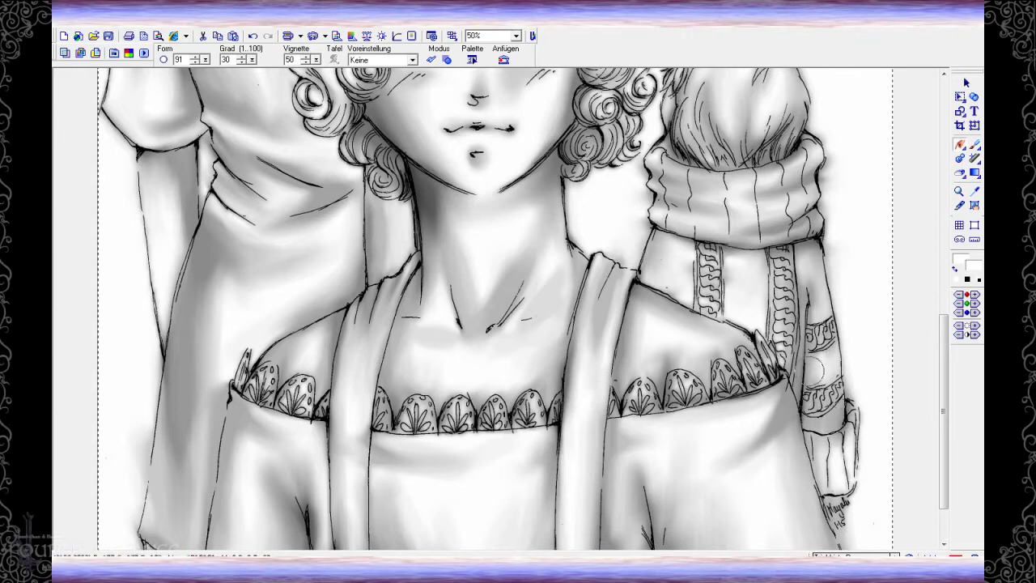
Open the layer manager and hide the shaded drawing layer so the plain line art shows
scroll(813, 369, down, 3)
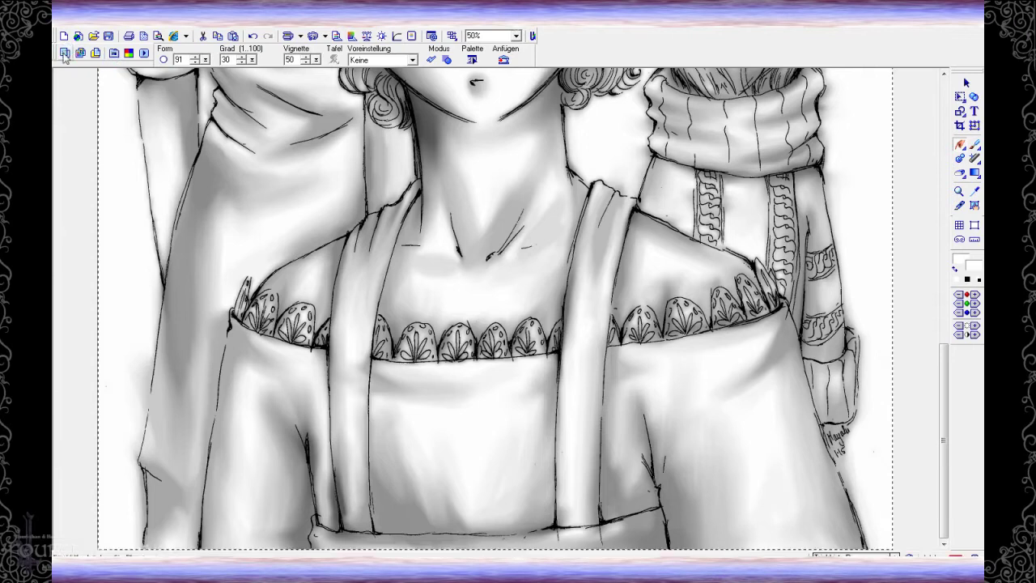
click(65, 54)
click(787, 127)
click(962, 98)
click(949, 153)
key(plus)
key(plus)
key(plus)
drag(944, 260, 946, 151)
click(827, 62)
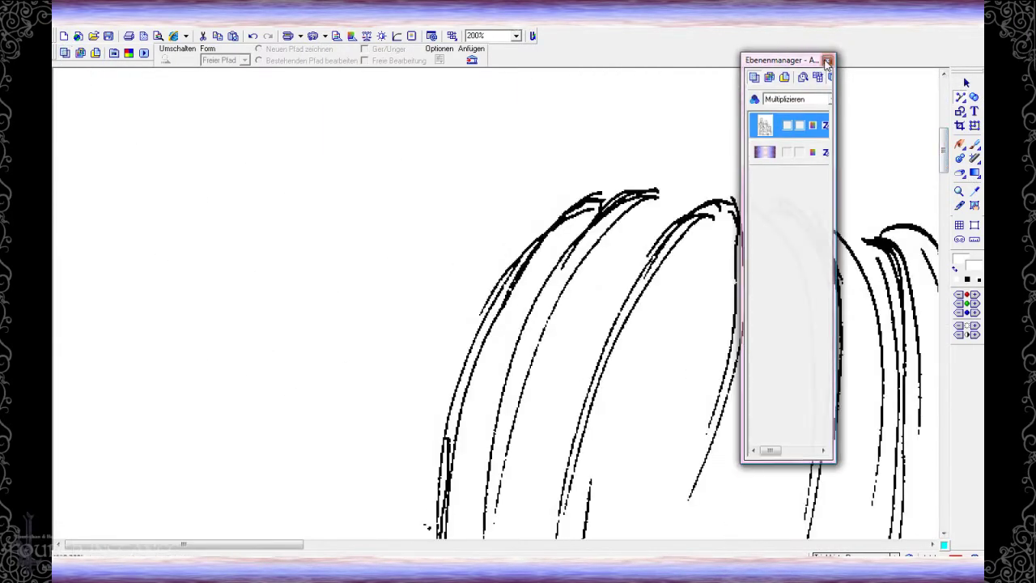
click(826, 62)
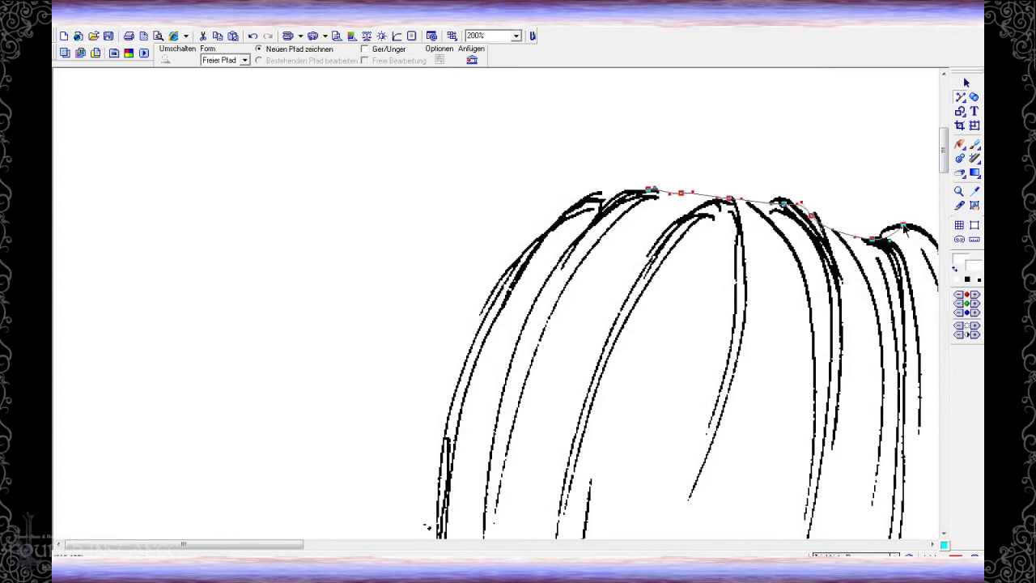
drag(903, 227, 930, 235)
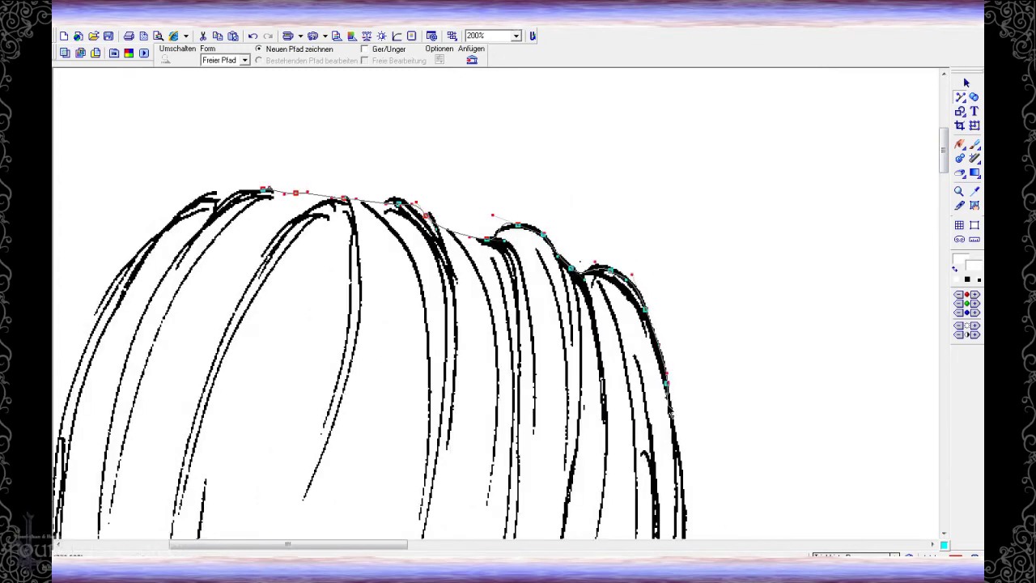
scroll(676, 340, down, 3)
scroll(685, 323, down, 2)
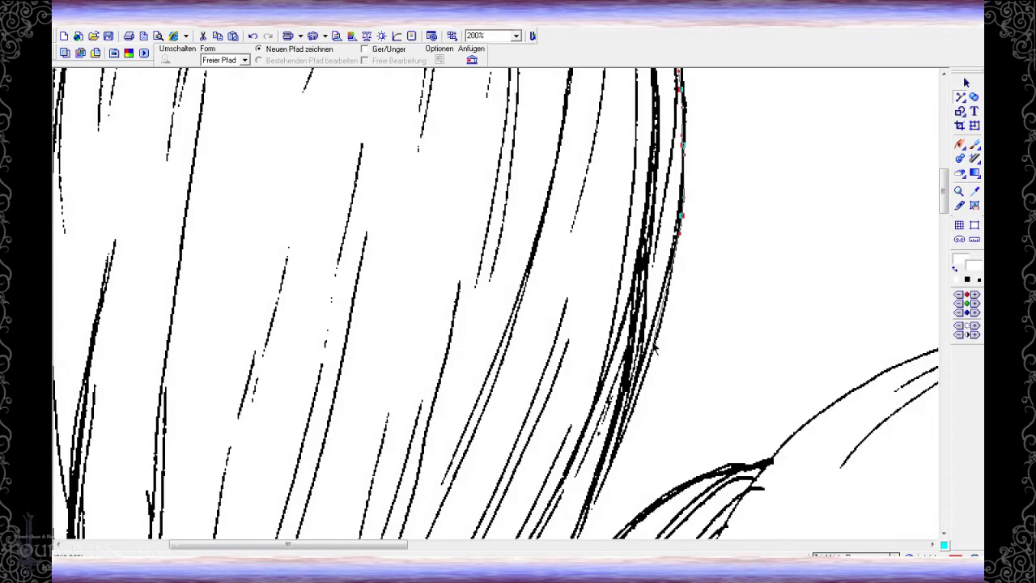
click(253, 36)
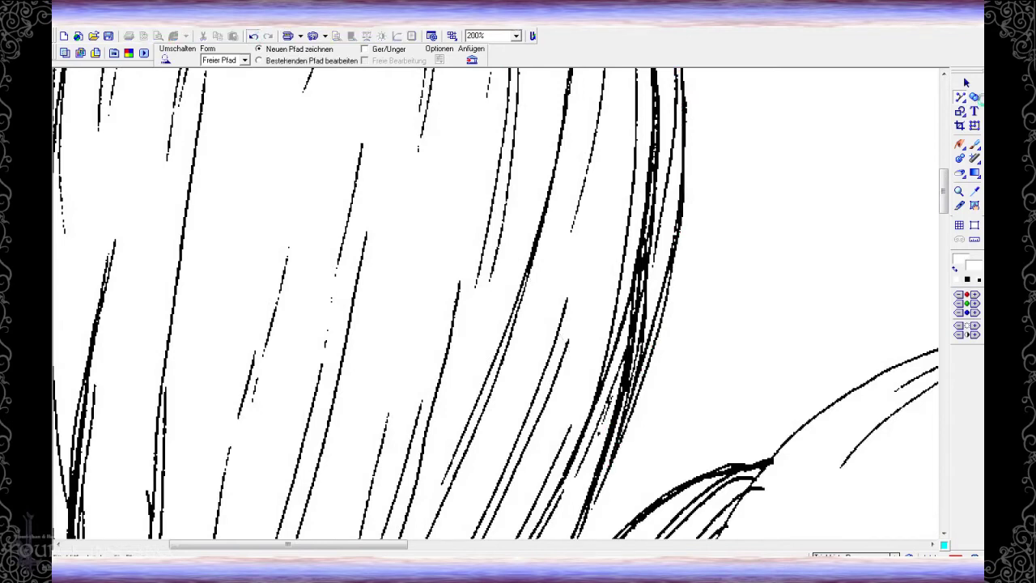
click(966, 84)
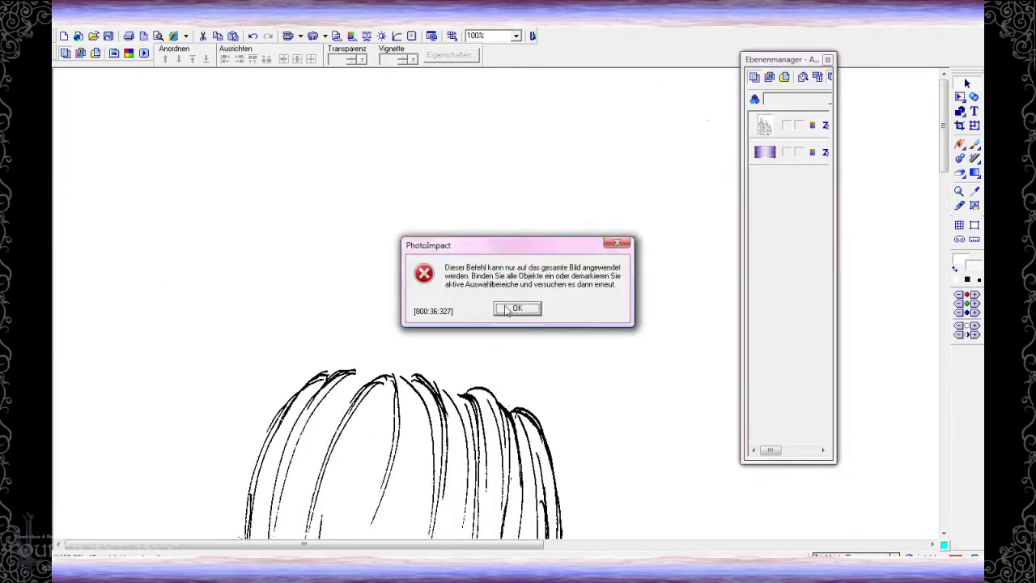
key(Return)
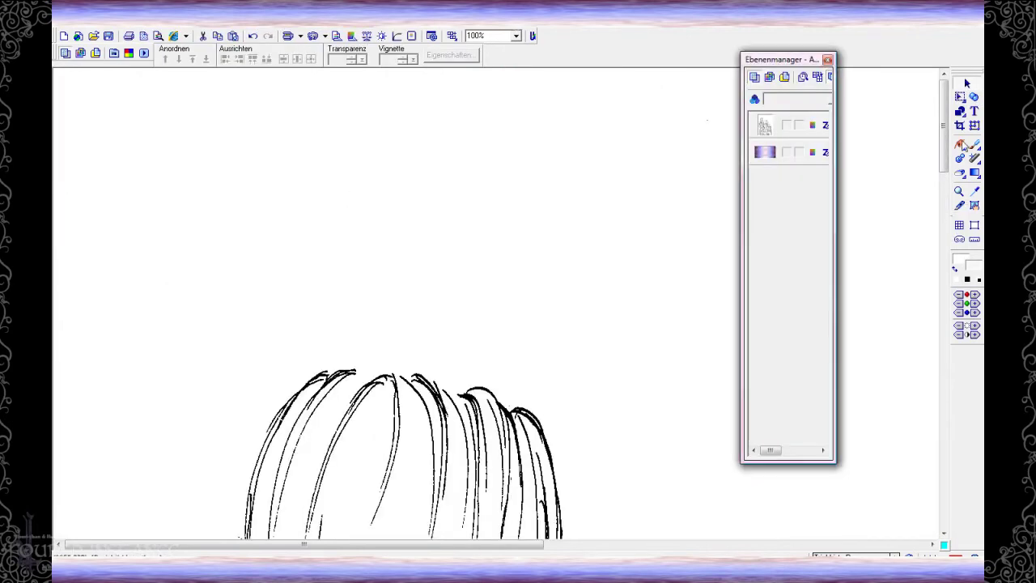
Start a new free path at 300% zoom and trace the rear figure's long hair along its upper right contour and right edge
click(963, 99)
click(959, 154)
key(plus)
key(plus)
scroll(388, 345, down, 3)
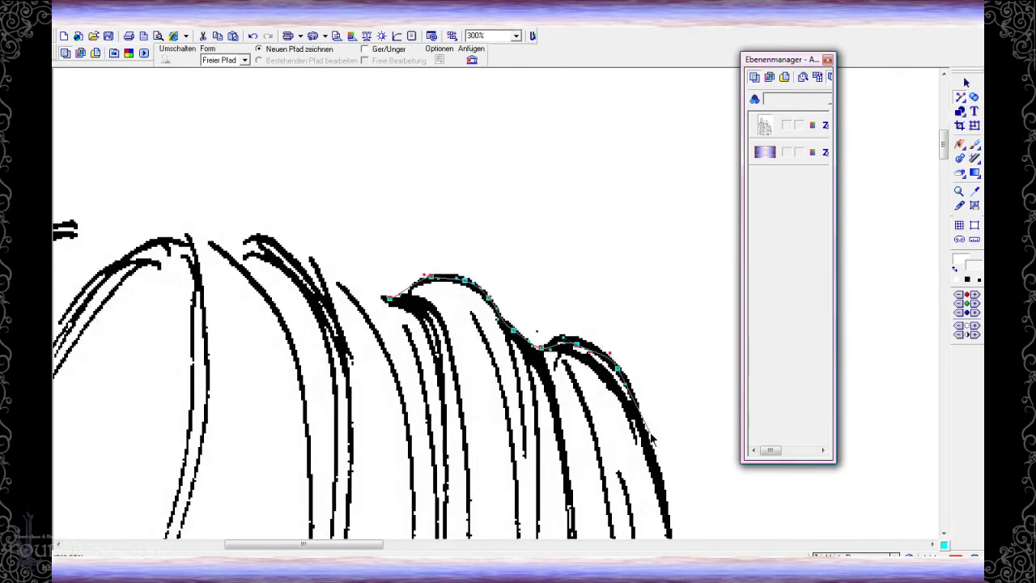
drag(652, 437, 676, 347)
drag(694, 461, 680, 369)
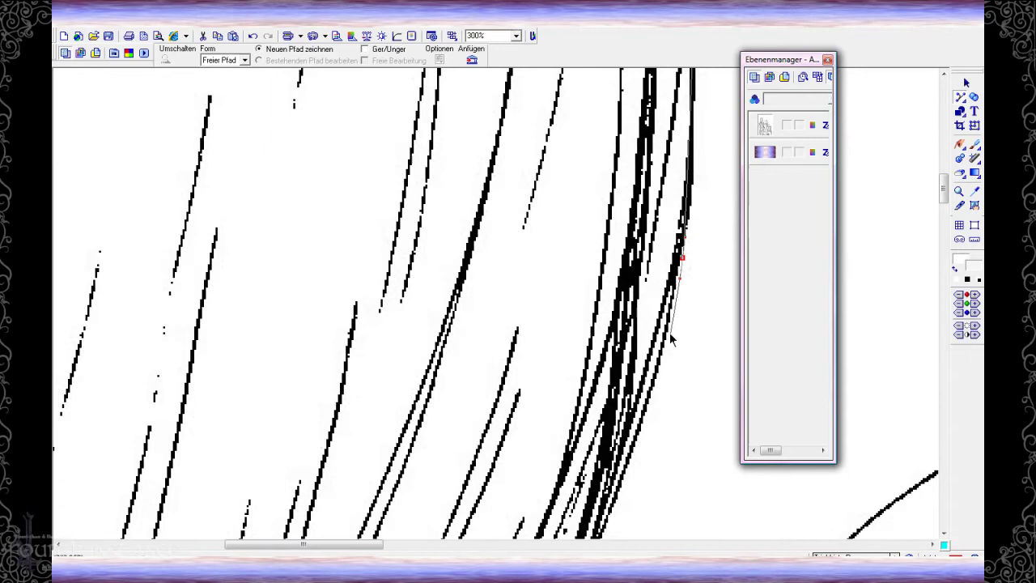
mouse_move(628, 454)
mouse_down()
mouse_move(541, 387)
mouse_move(546, 405)
mouse_move(512, 454)
mouse_up()
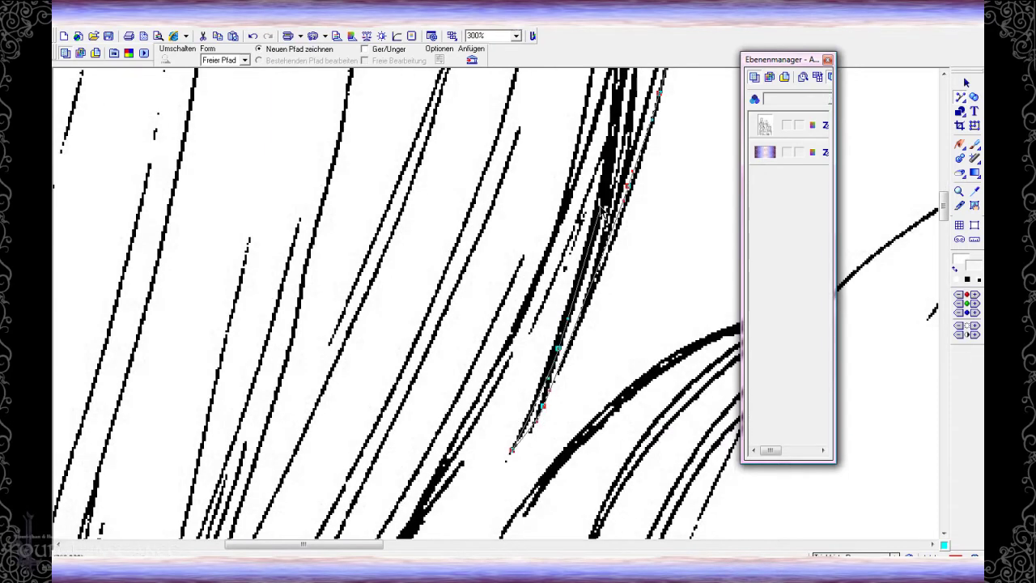
Continue the path around the pointed strand tips at the lower end of the rear figure's long hair
mouse_move(429, 524)
mouse_down()
mouse_move(484, 433)
mouse_move(478, 49)
mouse_move(458, 389)
mouse_move(441, 429)
mouse_move(435, 331)
mouse_move(466, 466)
mouse_up()
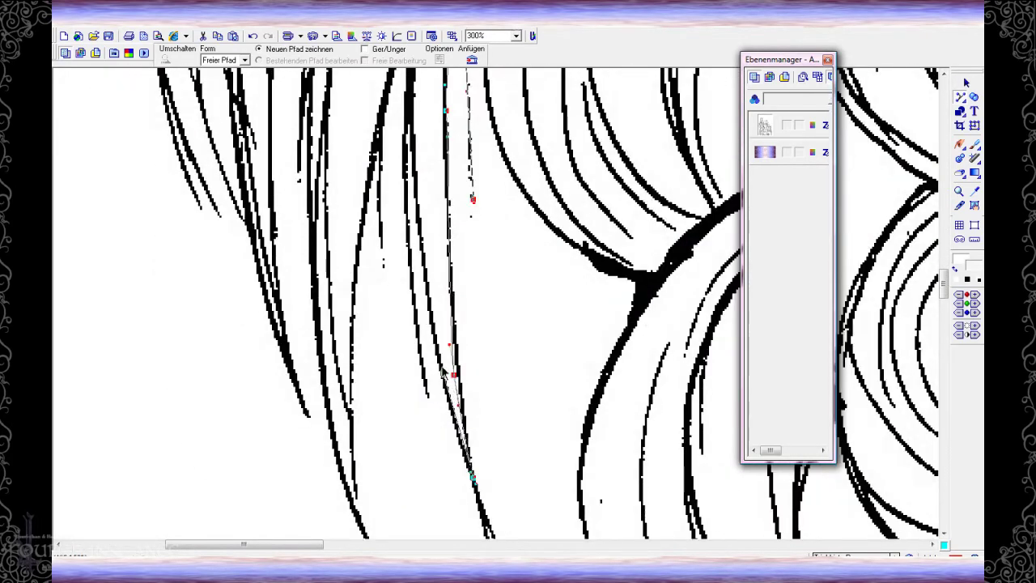
drag(408, 119, 401, 192)
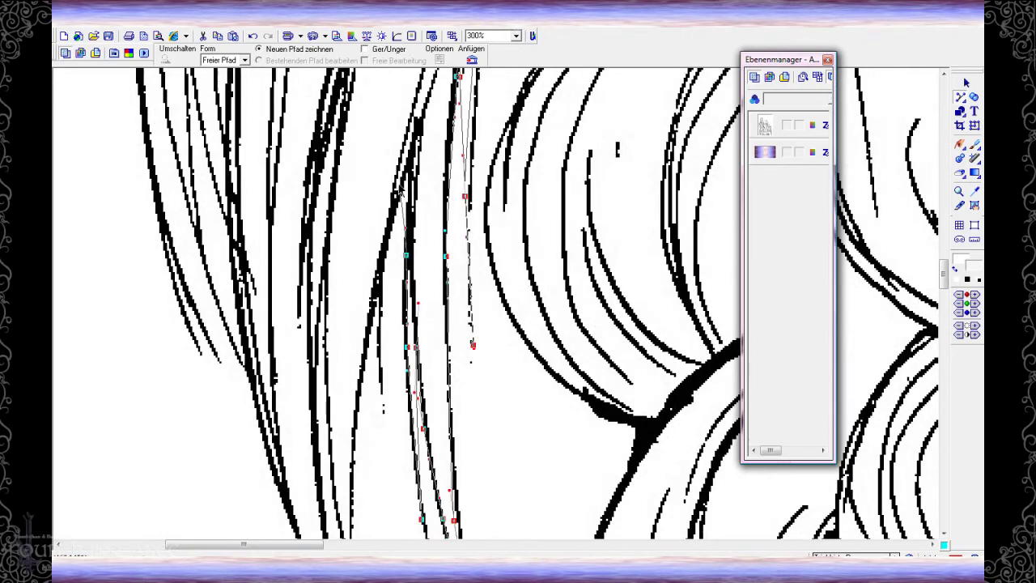
mouse_move(364, 421)
mouse_down()
mouse_move(348, 292)
mouse_move(315, 251)
mouse_move(307, 150)
mouse_up()
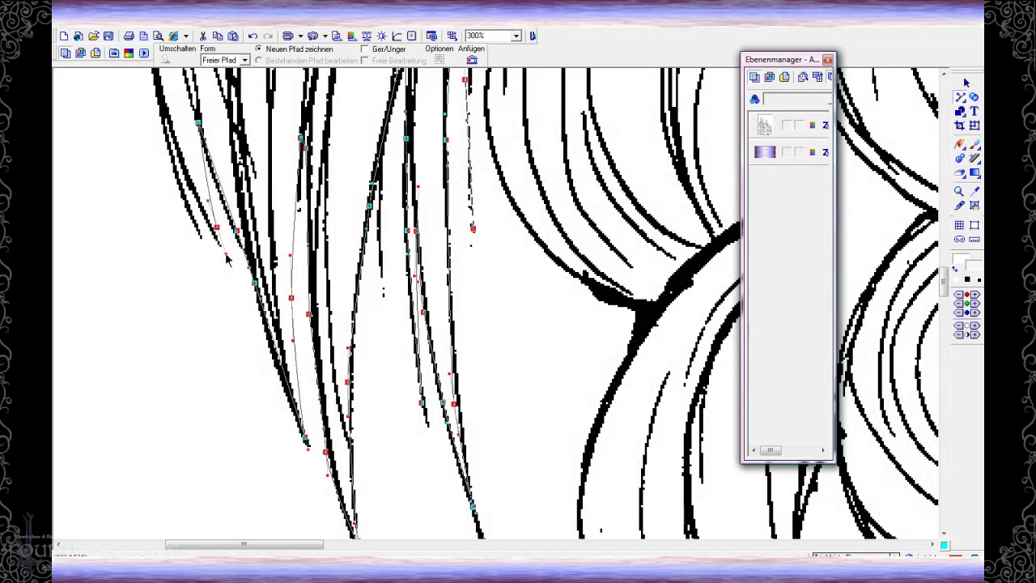
drag(200, 224, 179, 180)
Trace the long hair's left edge and crown, then close the path at its starting point to make a hair object
scroll(179, 181, up, 7)
drag(126, 149, 124, 98)
scroll(296, 162, up, 3)
mouse_move(294, 161)
mouse_down()
mouse_move(289, 223)
mouse_move(267, 182)
mouse_move(236, 34)
mouse_move(249, 253)
mouse_move(240, 300)
mouse_move(237, 101)
mouse_move(222, 276)
mouse_move(226, 101)
mouse_move(227, 152)
mouse_move(257, 97)
mouse_move(287, 239)
mouse_move(303, 216)
mouse_up()
drag(357, 103, 412, 249)
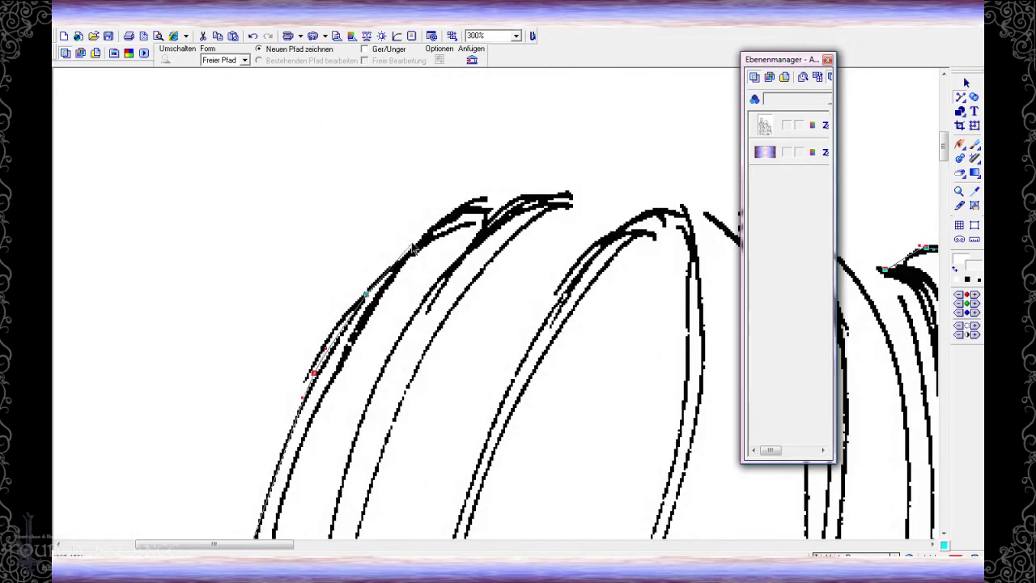
drag(276, 193, 288, 198)
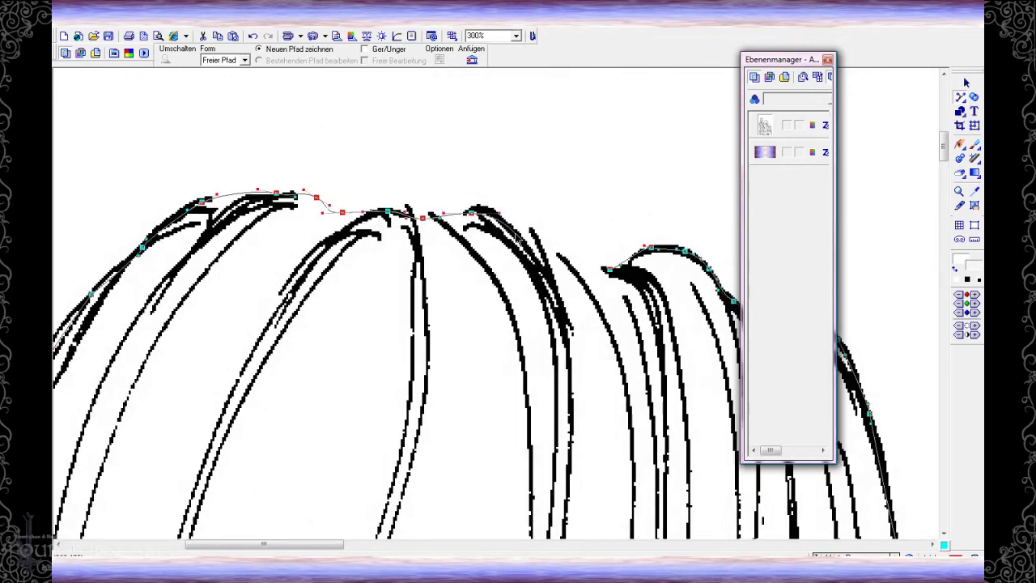
click(611, 269)
click(967, 82)
Fill the long hair object with a two-colour gradient from purple #5D0096 at the crown to black at the tips
click(976, 173)
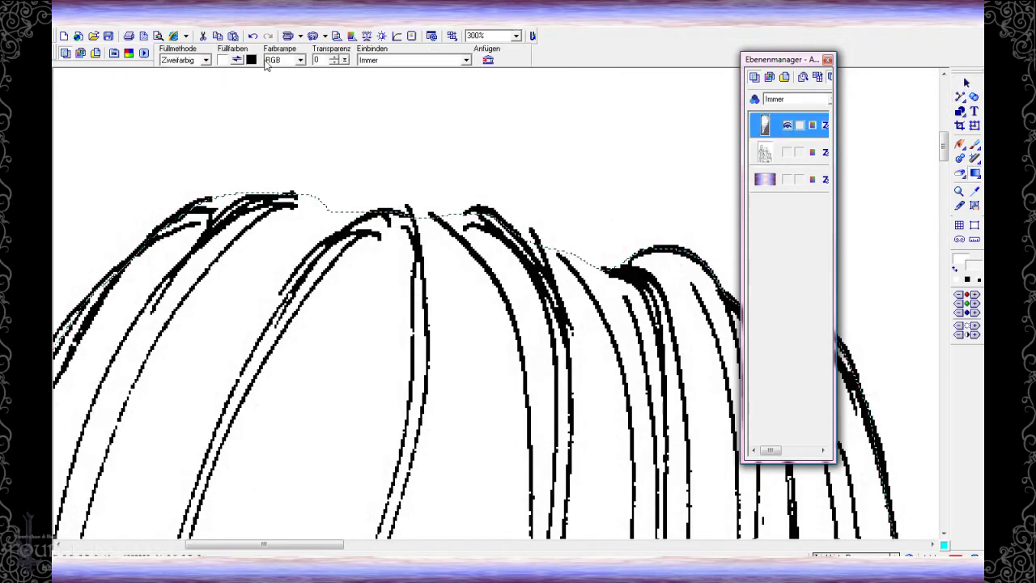
click(252, 60)
click(602, 179)
click(222, 60)
click(435, 181)
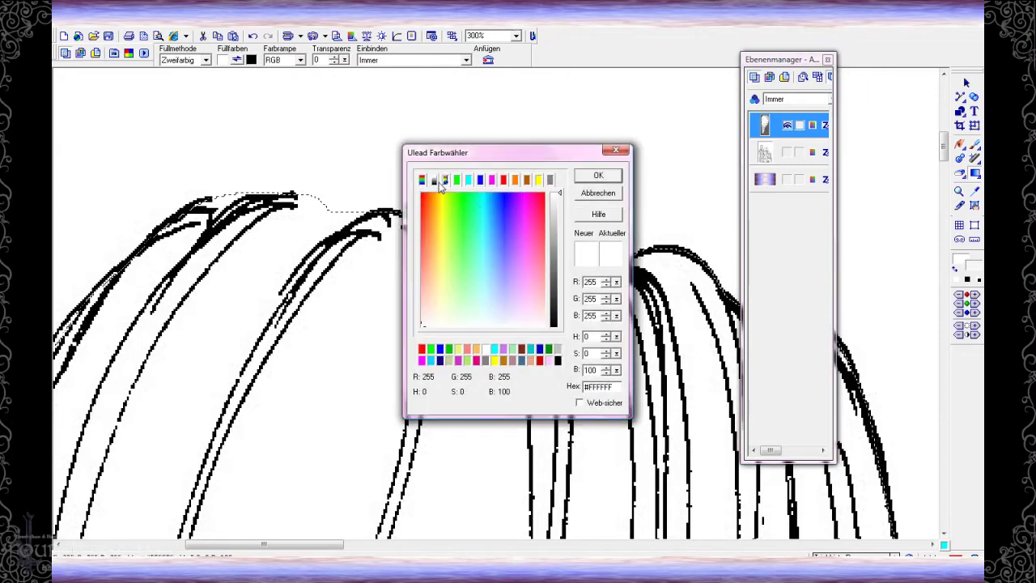
drag(531, 233, 512, 178)
click(557, 247)
click(517, 194)
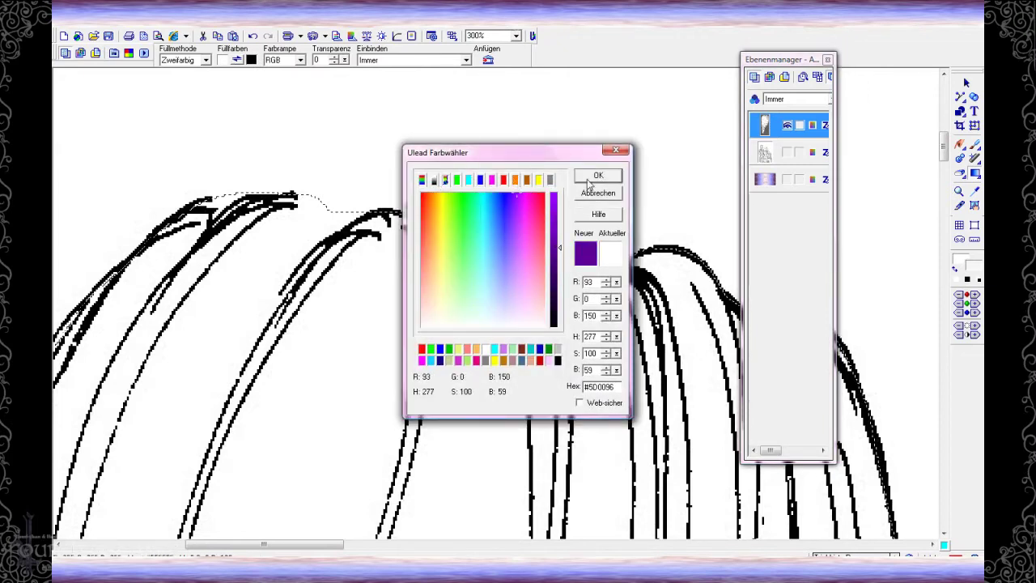
click(592, 178)
scroll(528, 260, down, 4)
drag(346, 174, 310, 368)
click(308, 369)
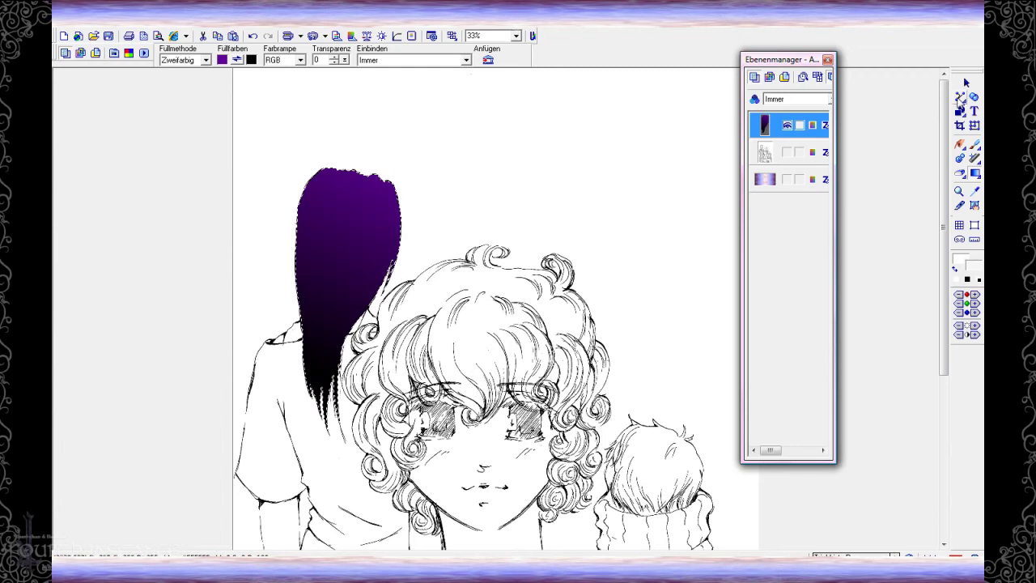
Set the hair object's transparency to 9 and apply the Brightness & Contrast adjustment to it
click(967, 82)
drag(362, 60, 370, 73)
click(188, 22)
click(203, 59)
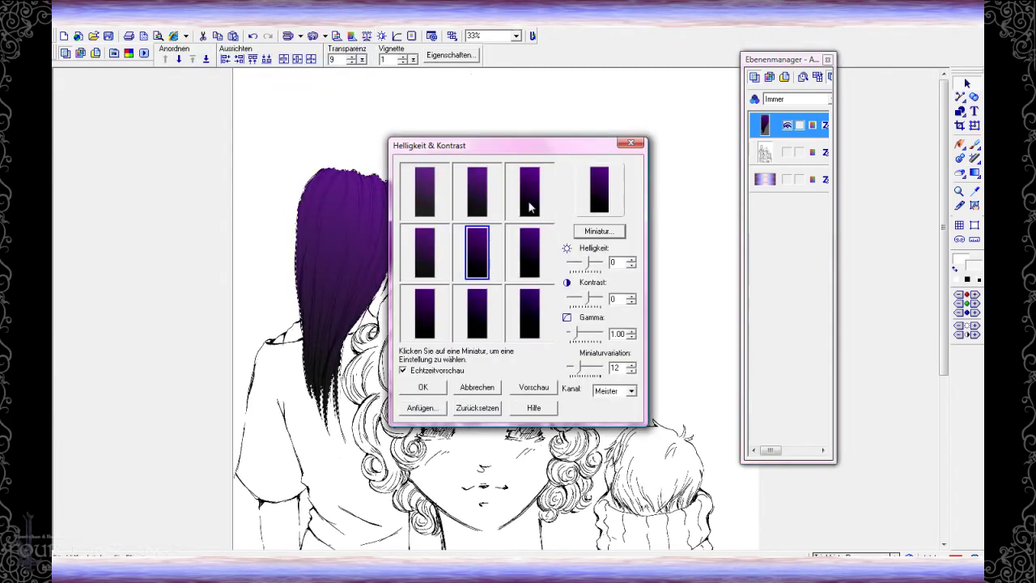
click(430, 392)
Change the gradient's first colour to muted violet #482B63 and refill the long hair object
click(975, 172)
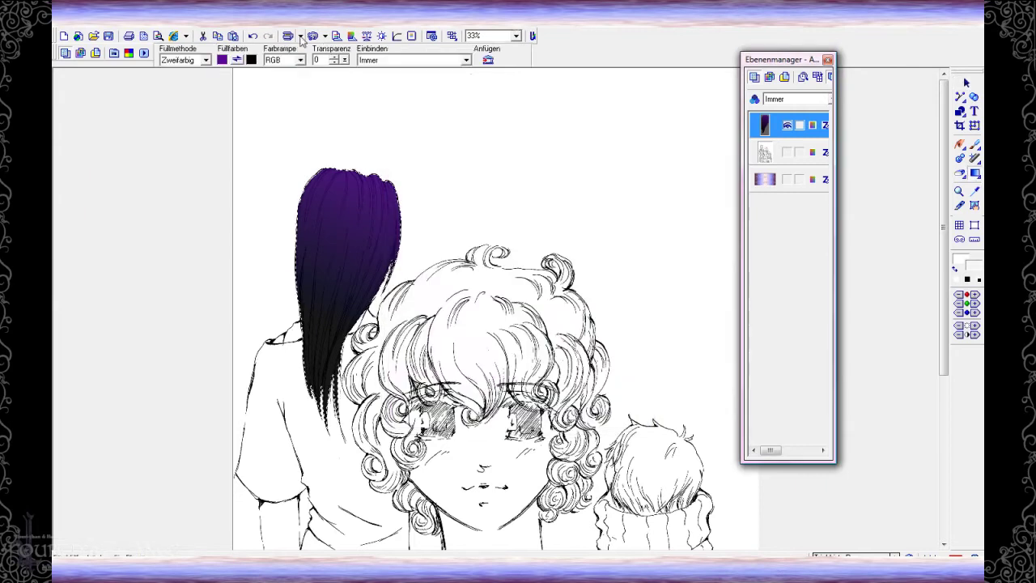
click(222, 60)
drag(560, 248, 558, 271)
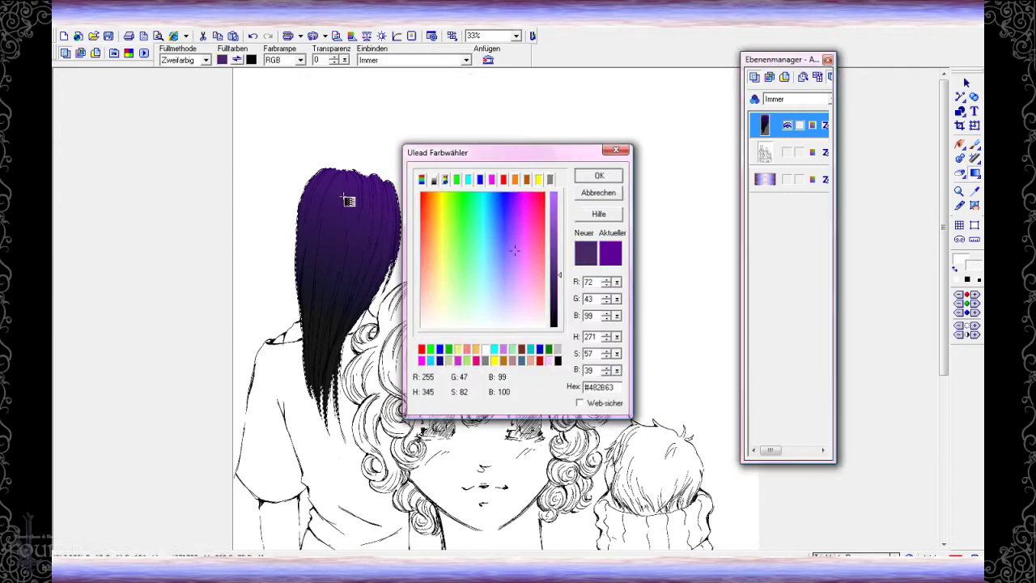
click(599, 175)
Start a free path at the long hair's right edge at 200% zoom and trace down the central figure's outer left curls
click(959, 97)
key(plus)
key(plus)
key(plus)
drag(588, 545, 395, 546)
scroll(227, 296, down, 2)
key(plus)
click(302, 223)
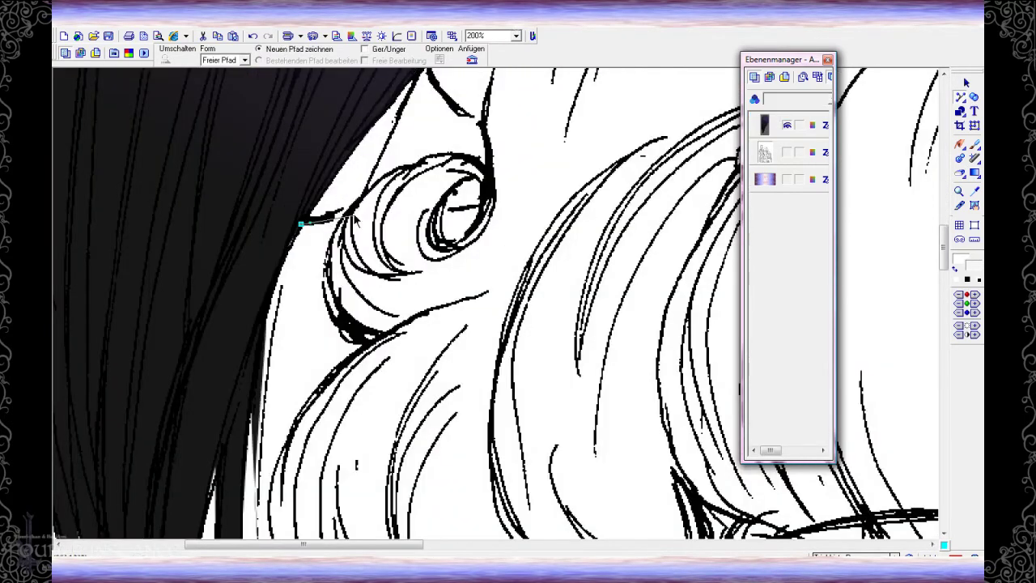
scroll(302, 481, down, 3)
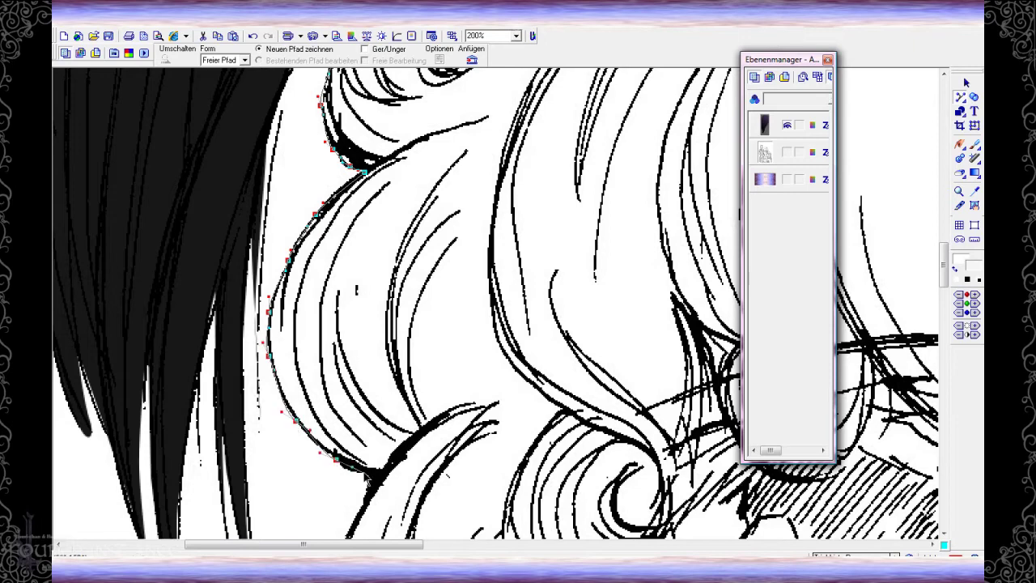
scroll(368, 482, down, 4)
scroll(391, 346, down, 3)
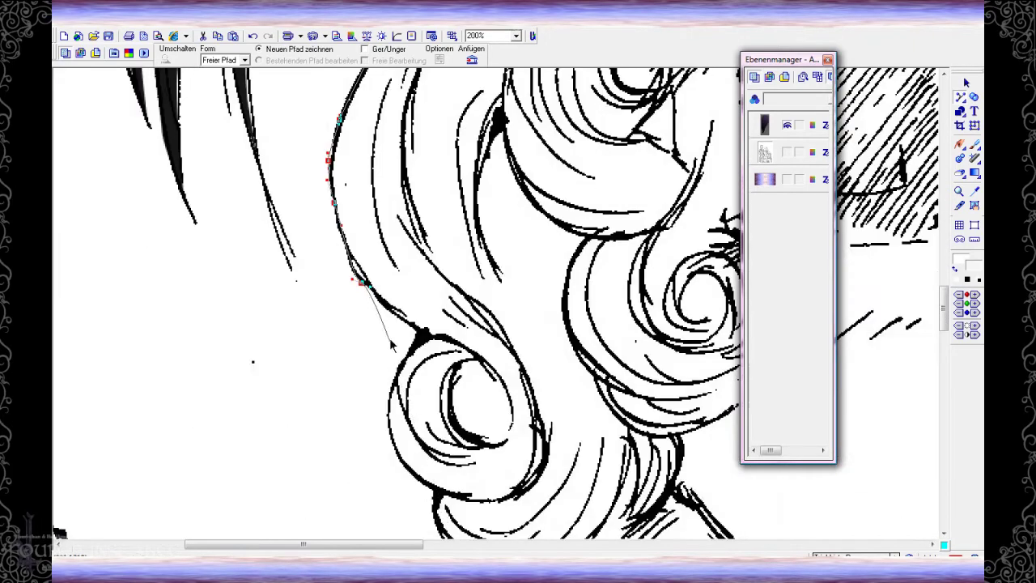
scroll(425, 494, down, 5)
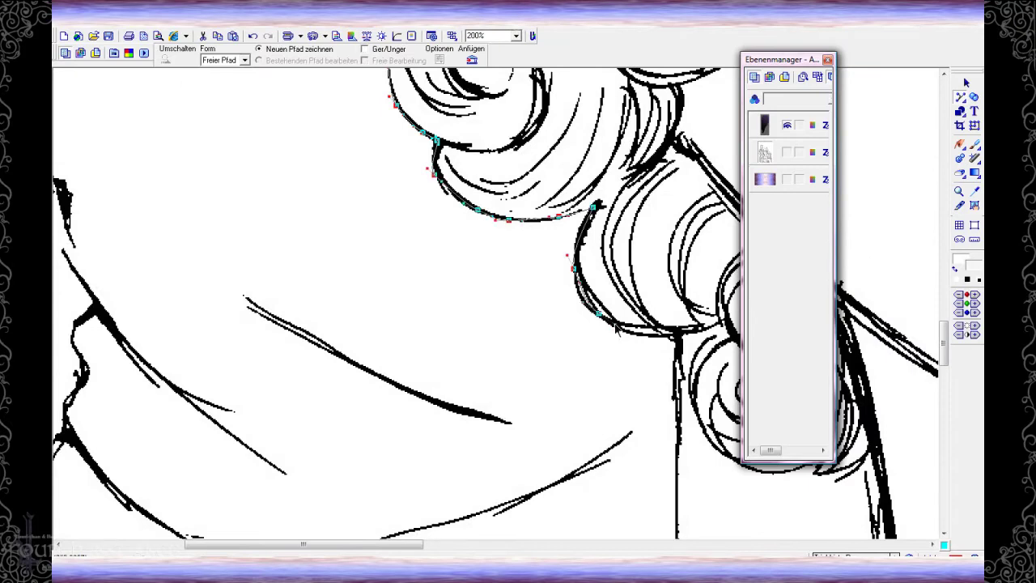
Continue the path below the outer curls along the dress edge and down the central figure's shoulder to the lace trim
scroll(617, 326, down, 8)
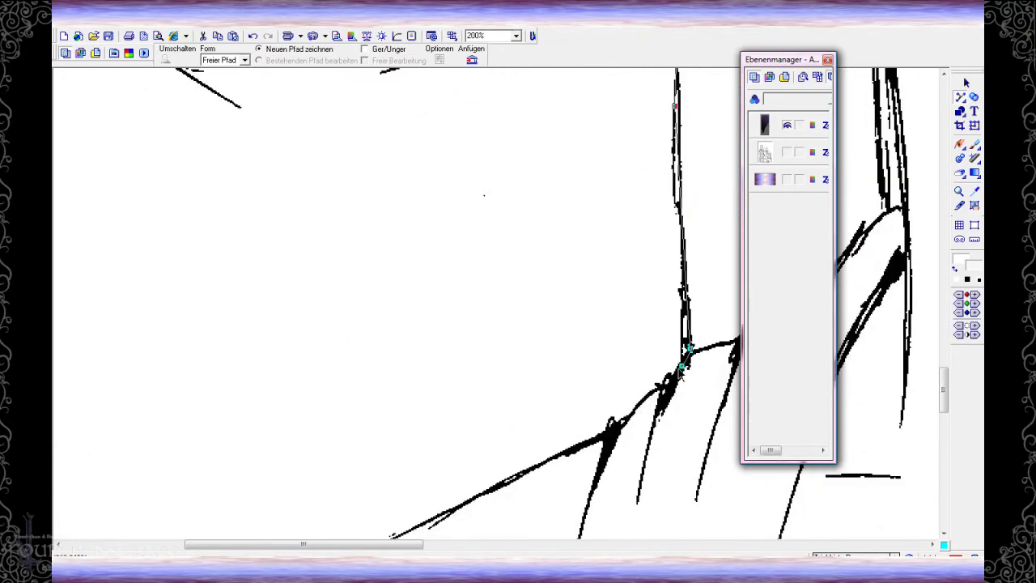
drag(611, 431, 603, 436)
scroll(603, 436, down, 3)
scroll(603, 435, left, 2)
click(524, 324)
drag(447, 361, 437, 370)
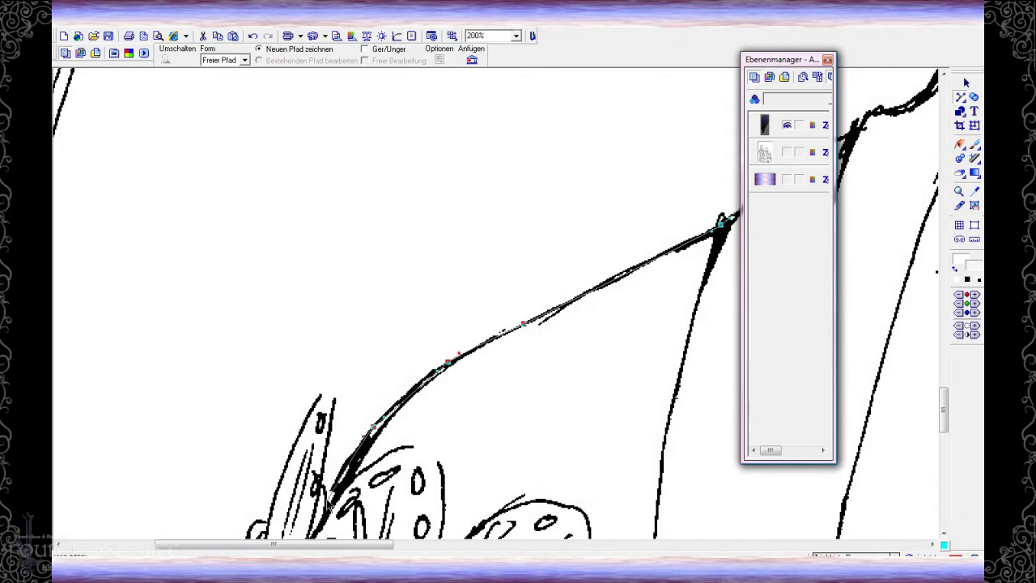
scroll(320, 396, down, 2)
scroll(319, 397, left, 2)
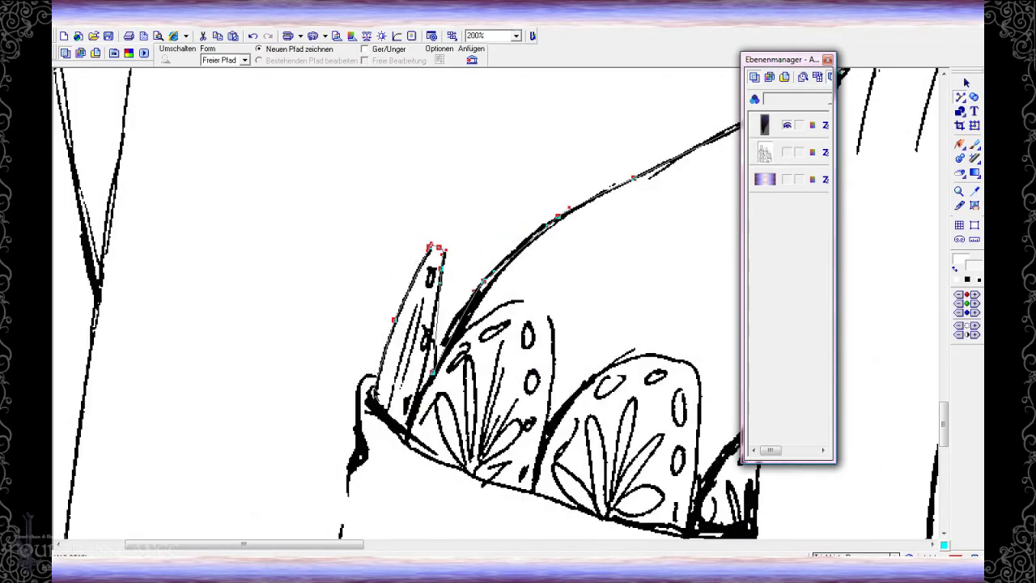
Continue the path around the lace cuff and down the central figure's sleeve to the bottom of the drawing
click(348, 472)
scroll(344, 465, down, 4)
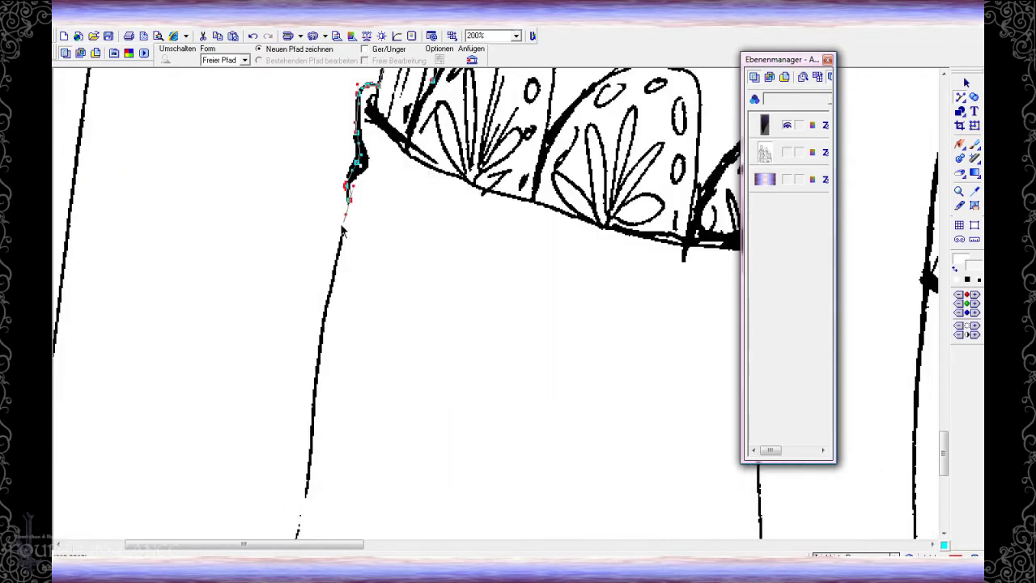
click(319, 356)
click(310, 464)
click(306, 489)
scroll(292, 549, down, 3)
click(288, 373)
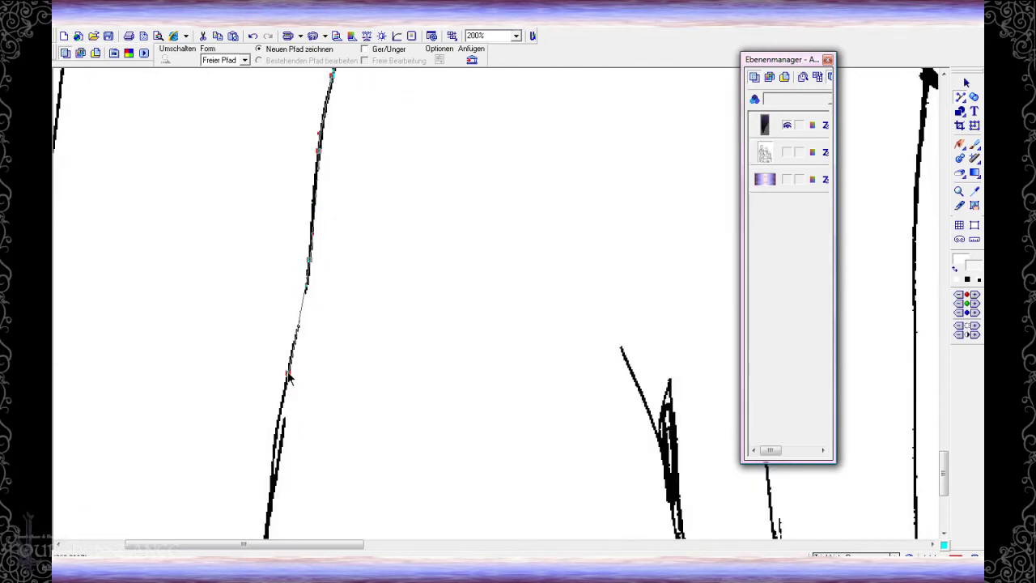
click(272, 502)
scroll(263, 477, down, 4)
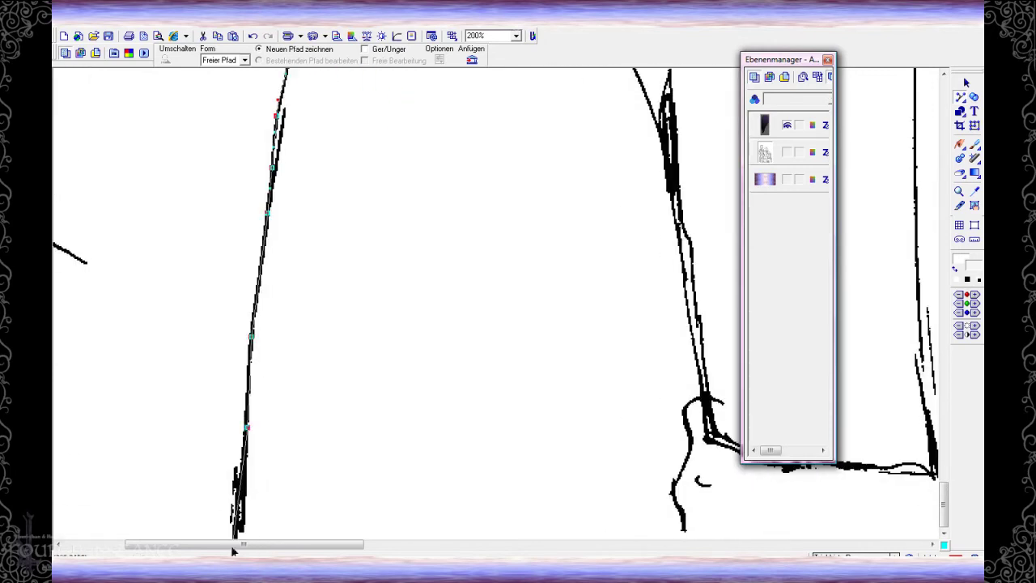
Carry the path across to the standing figure's outer dress edge and trace the skirt edge upward
drag(233, 546, 189, 554)
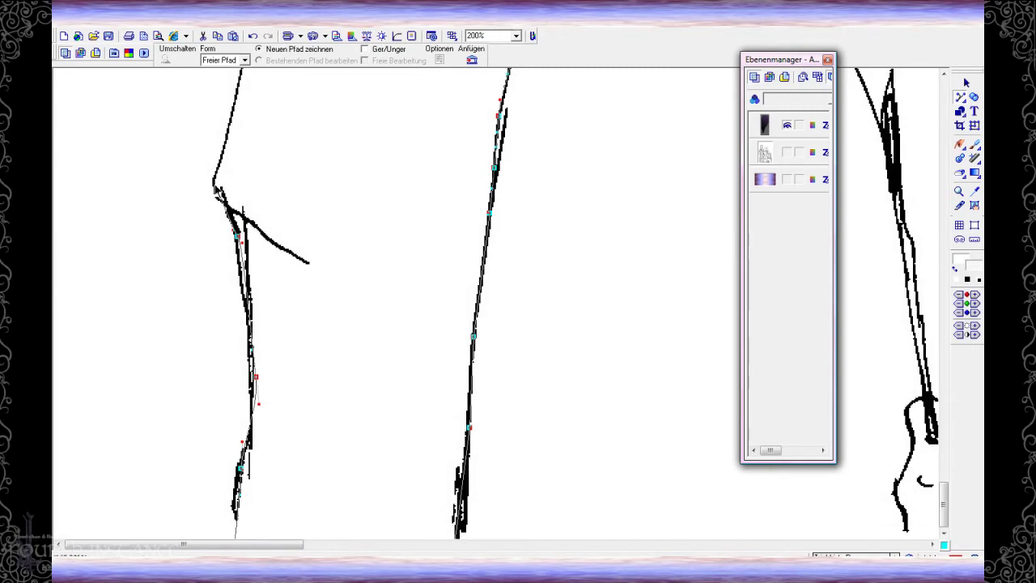
scroll(239, 314, up, 3)
scroll(258, 171, up, 10)
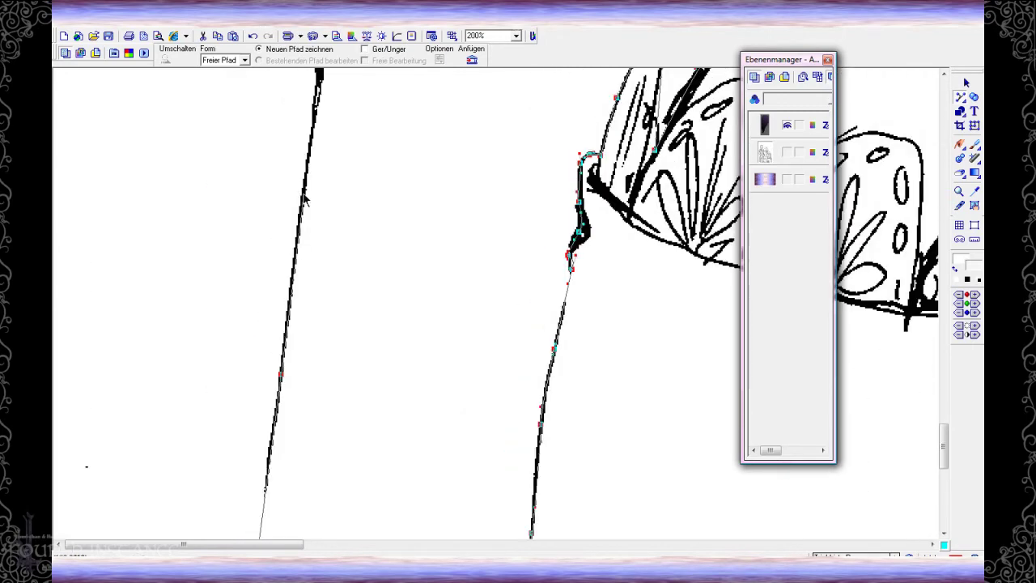
scroll(362, 98, up, 8)
scroll(389, 85, down, 7)
click(341, 381)
click(369, 208)
scroll(380, 198, up, 2)
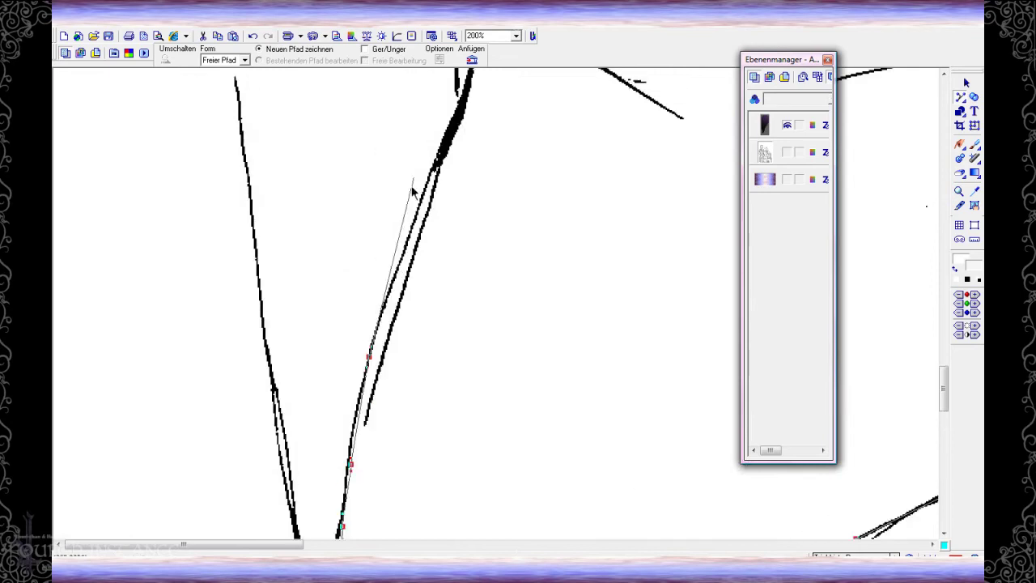
Trace the path up past the frilled waist to the inner corner of the standing figure's sleeve
click(407, 234)
scroll(429, 217, up, 2)
scroll(497, 162, up, 3)
mouse_move(498, 100)
mouse_down()
mouse_move(505, 83)
mouse_move(513, 282)
mouse_up()
drag(467, 103, 476, 235)
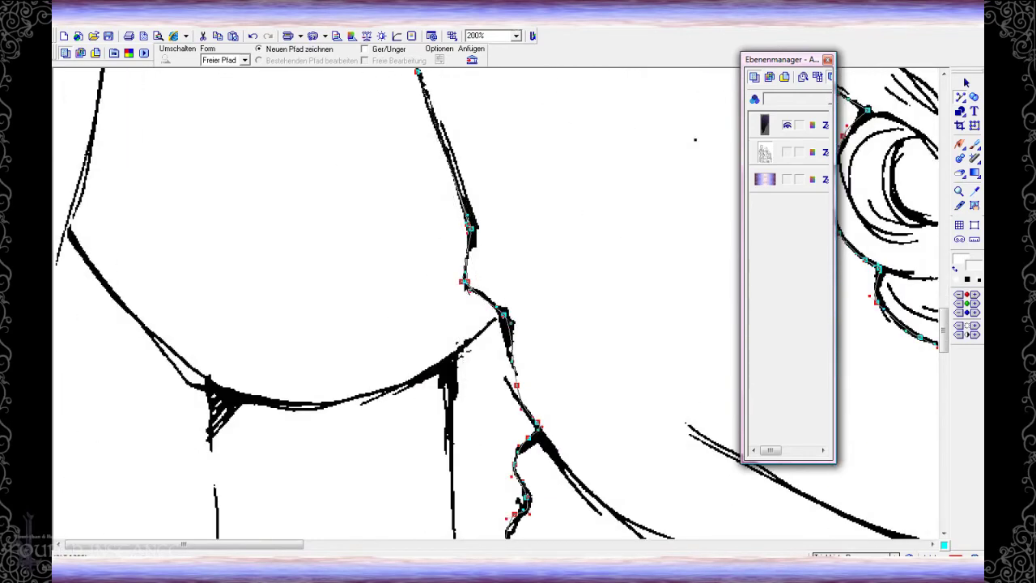
Trace the sleeve hem and outer sleeve edge up to the shoulder and close the dress path beneath the hair
click(143, 325)
scroll(121, 300, up, 3)
scroll(94, 314, up, 6)
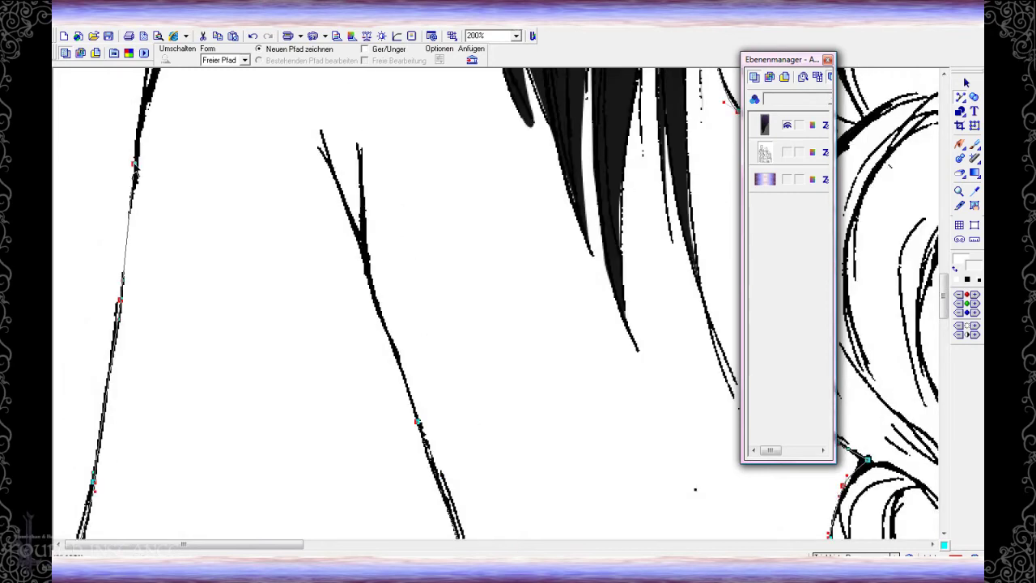
scroll(207, 138, up, 3)
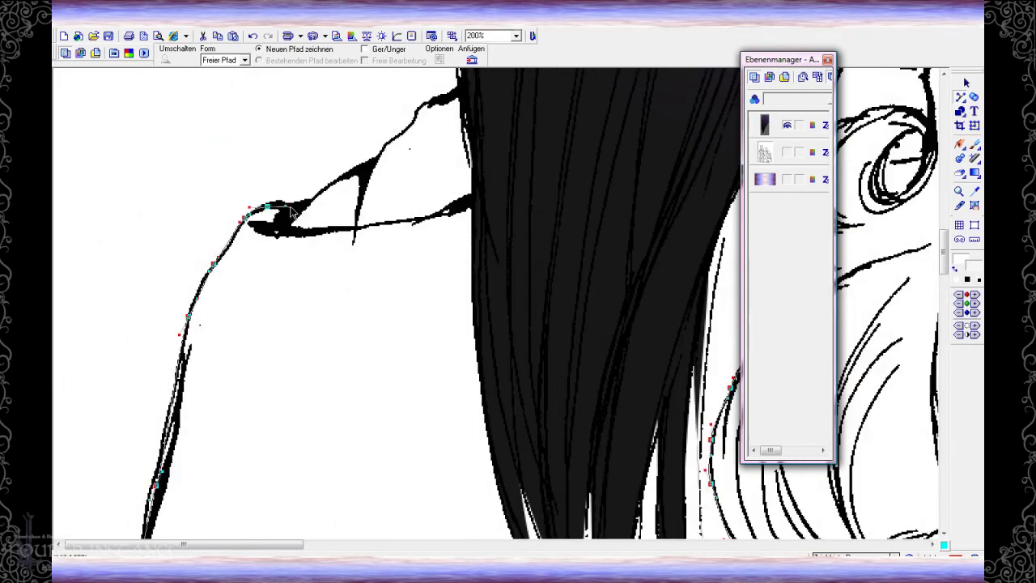
scroll(456, 184, right, 5)
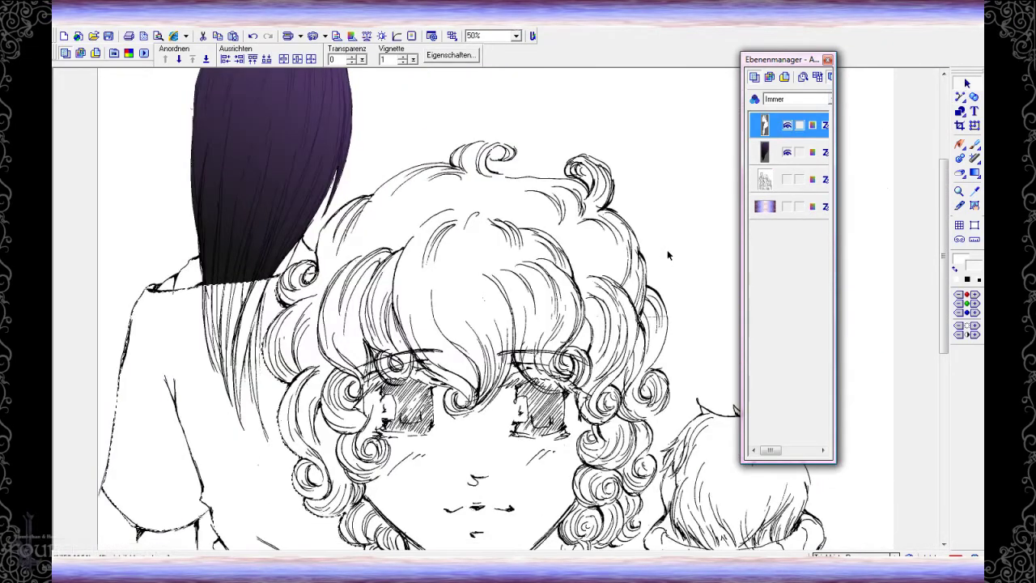
Fill the dress object with the violet-to-black gradient from the head down to the hem
scroll(669, 255, down, 2)
click(974, 173)
scroll(588, 226, down, 3)
drag(455, 280, 441, 417)
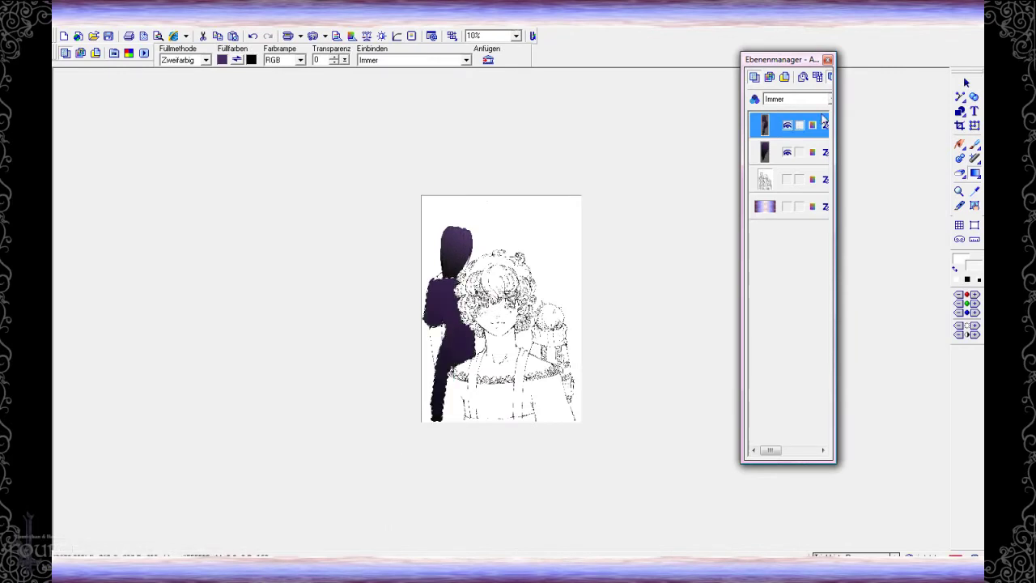
Bring the long hair object in front of the dress object and deselect all objects
click(768, 155)
click(769, 127)
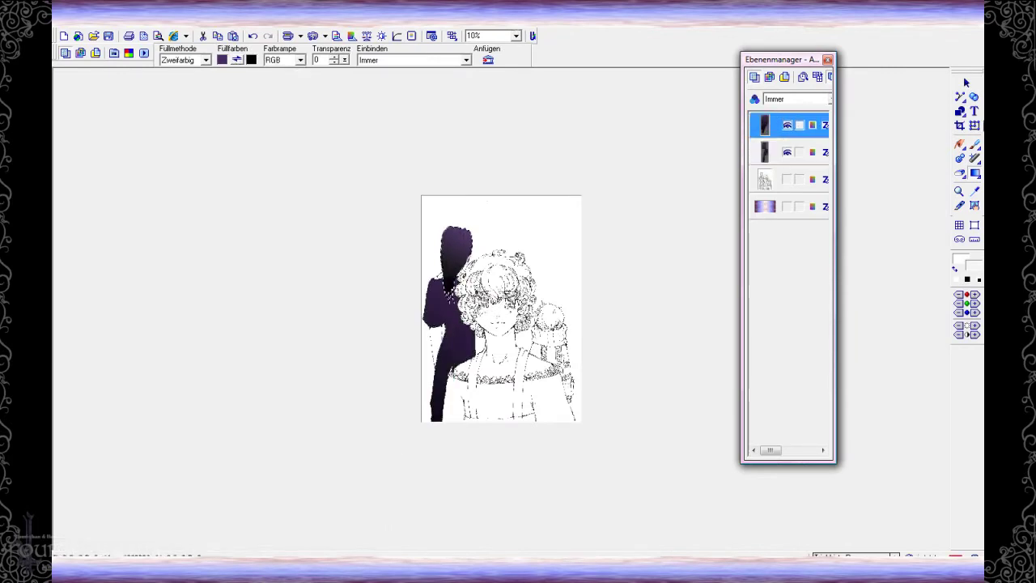
click(967, 83)
click(319, 190)
Trace the bare neck areas on both sides of the long hair at 200% zoom as one path object
scroll(319, 190, up, 2)
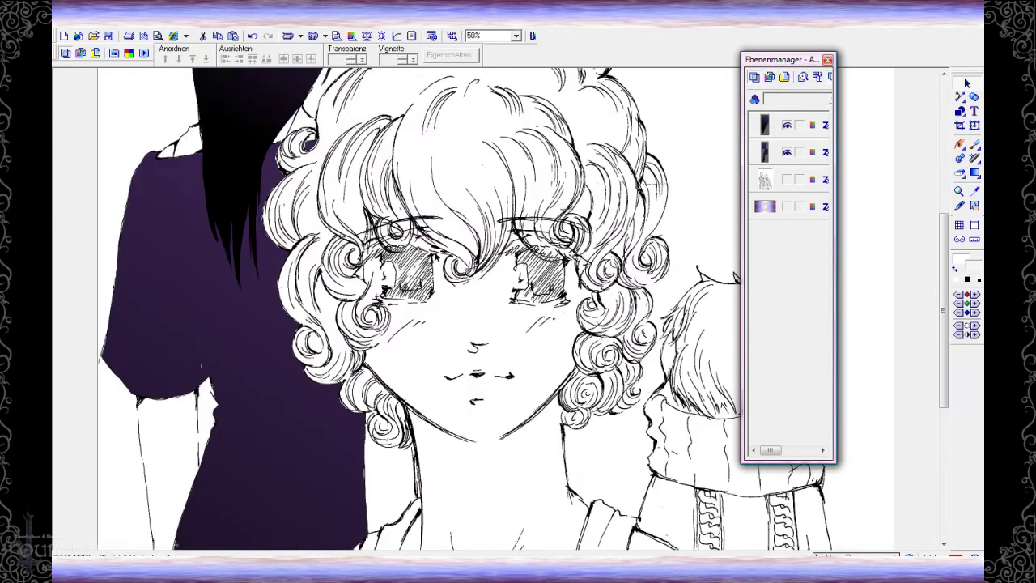
scroll(461, 323, up, 3)
click(959, 112)
scroll(256, 310, up, 4)
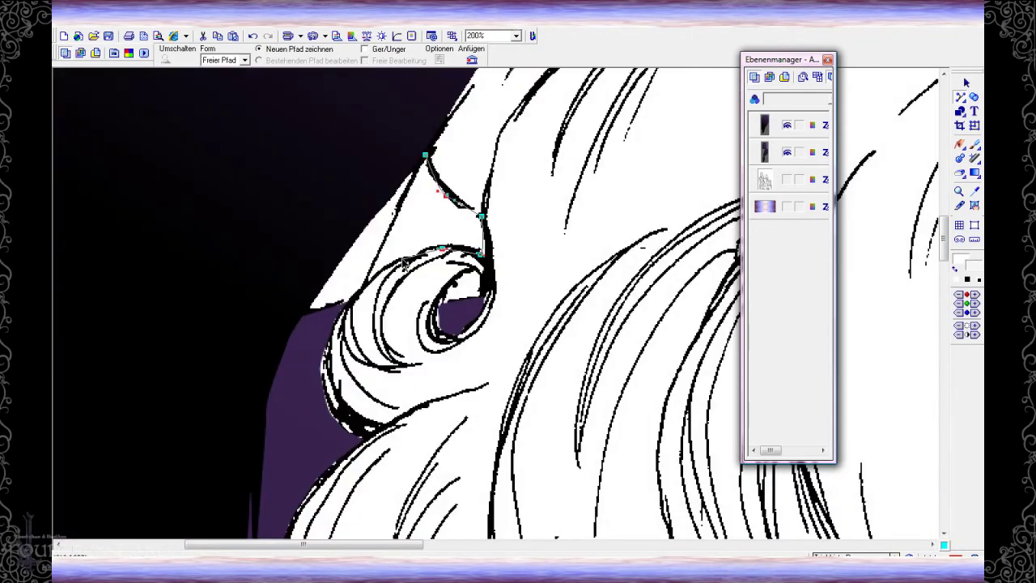
click(426, 155)
drag(364, 545, 245, 548)
click(371, 304)
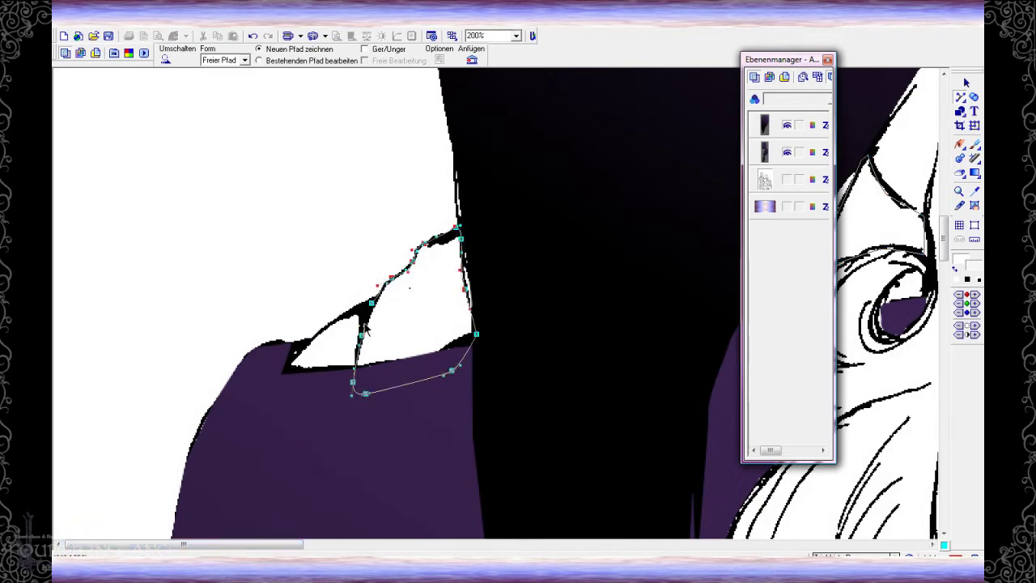
click(967, 82)
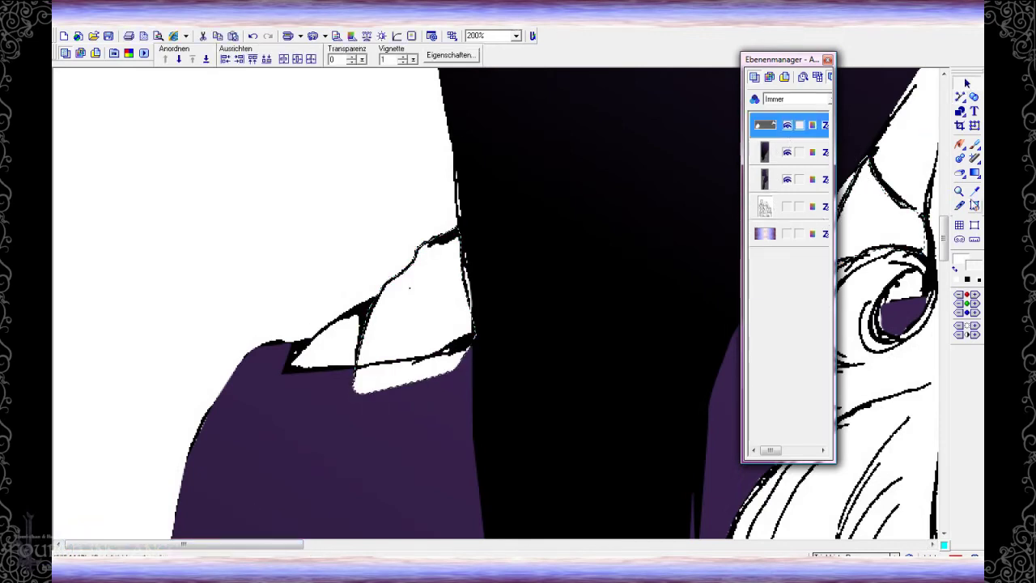
click(975, 173)
scroll(592, 199, down, 1)
scroll(592, 208, down, 1)
Start a free path inside the standing figure's sleeve hem and trace the bare arm's inner side downward
click(961, 98)
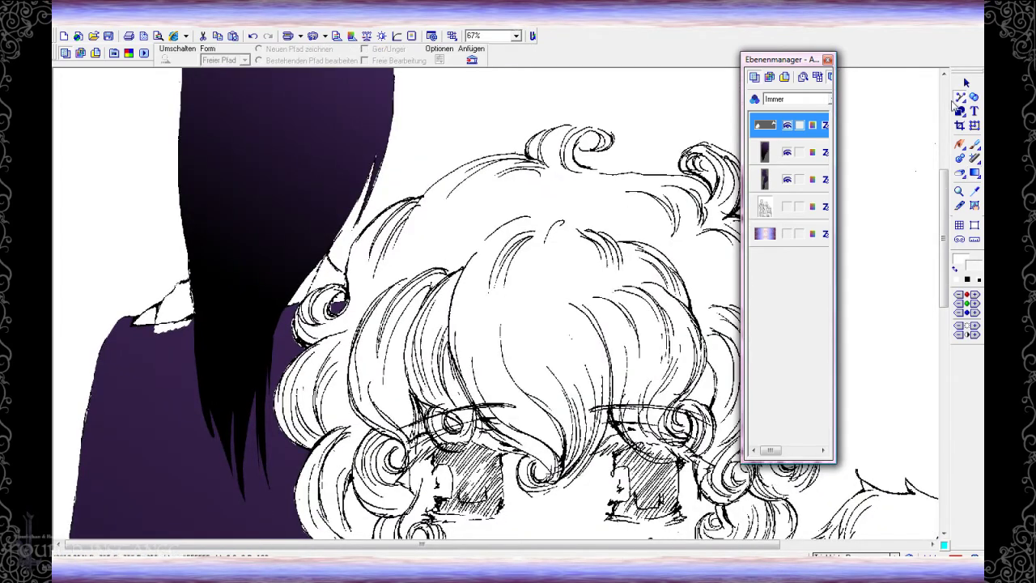
scroll(717, 398, up, 2)
drag(462, 545, 227, 545)
scroll(228, 453, down, 2)
drag(943, 252, 932, 355)
click(216, 111)
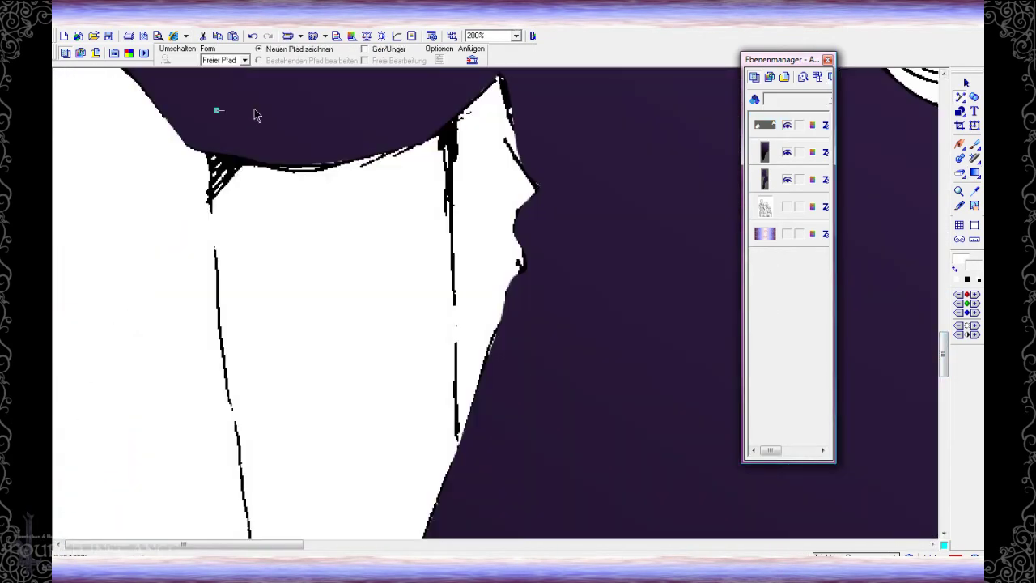
click(459, 469)
scroll(440, 510, down, 7)
click(342, 451)
Trace the bare arm's outer edge back up to the sleeve hem and close the path
click(306, 335)
click(275, 151)
scroll(251, 162, up, 2)
click(256, 172)
scroll(243, 173, up, 2)
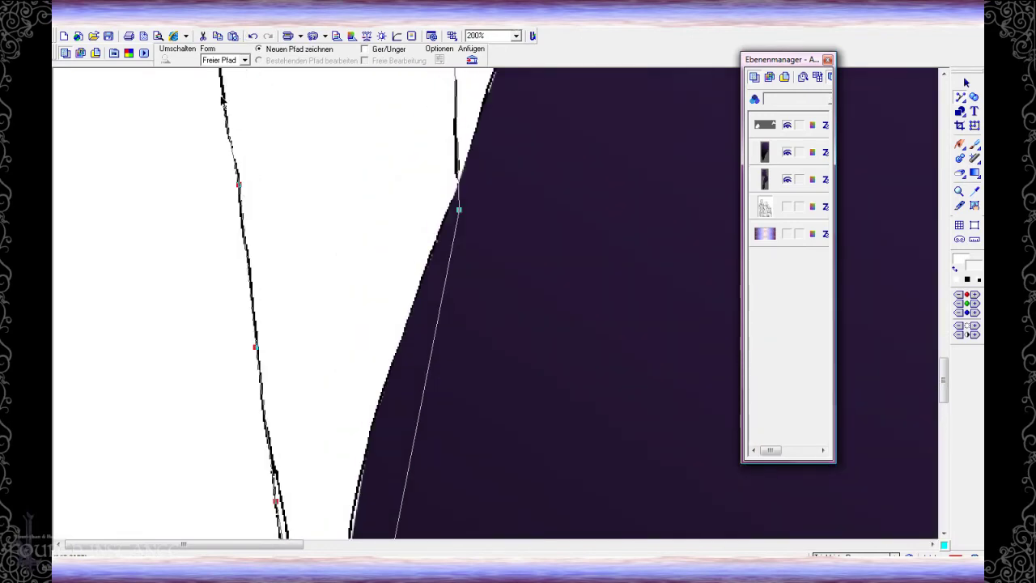
click(221, 97)
scroll(220, 99, up, 3)
double_click(216, 105)
Add the area between the dress, the lowest curls, and the central figure's neck and shoulder as a second closed path
drag(219, 545, 398, 545)
click(451, 192)
drag(482, 191, 489, 197)
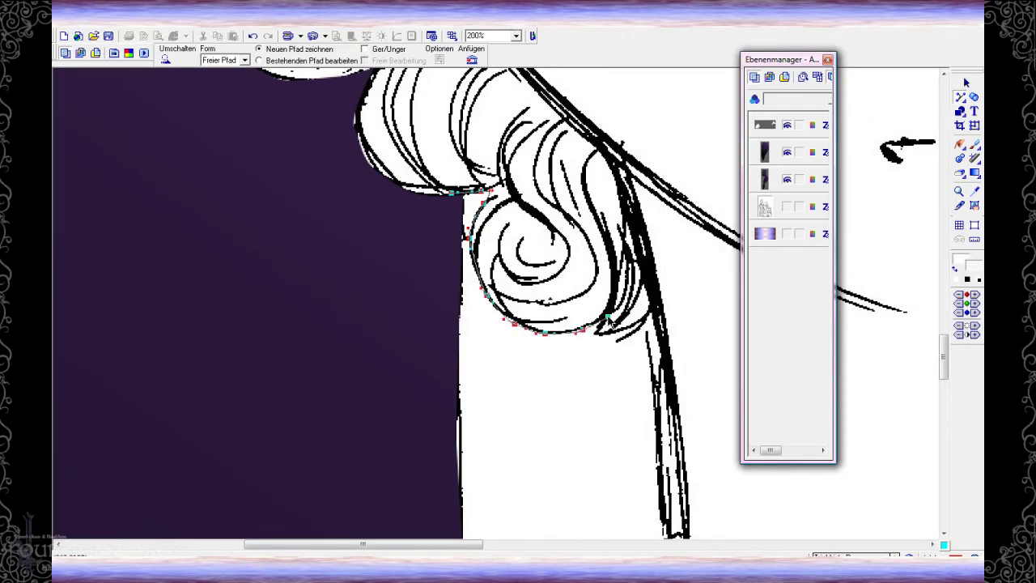
scroll(684, 404, down, 3)
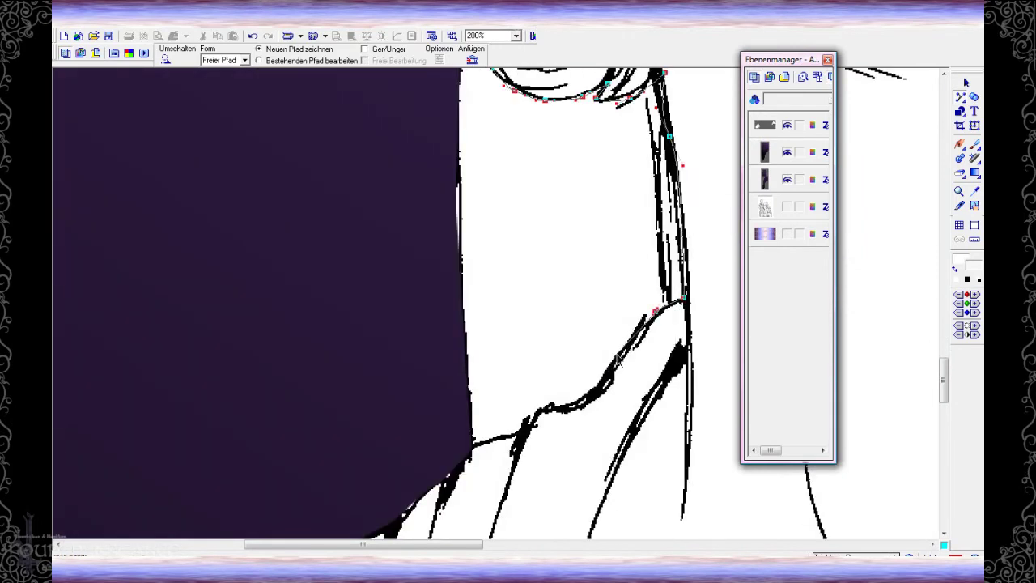
click(458, 446)
scroll(352, 276, up, 4)
click(343, 282)
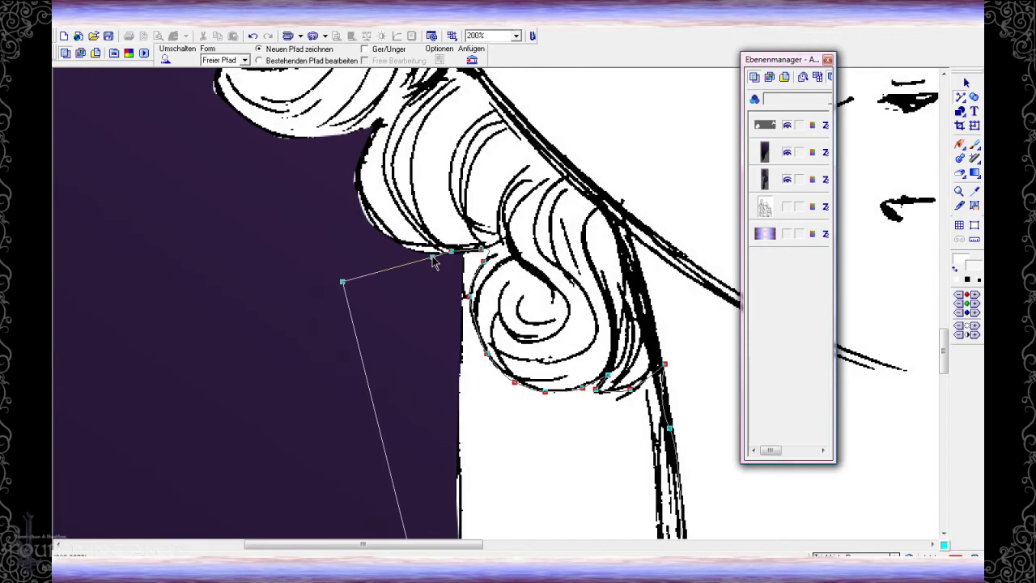
click(432, 257)
scroll(431, 265, down, 3)
click(969, 83)
Change the gradient's second colour to light grey and fill the arm object diagonally with it
click(975, 172)
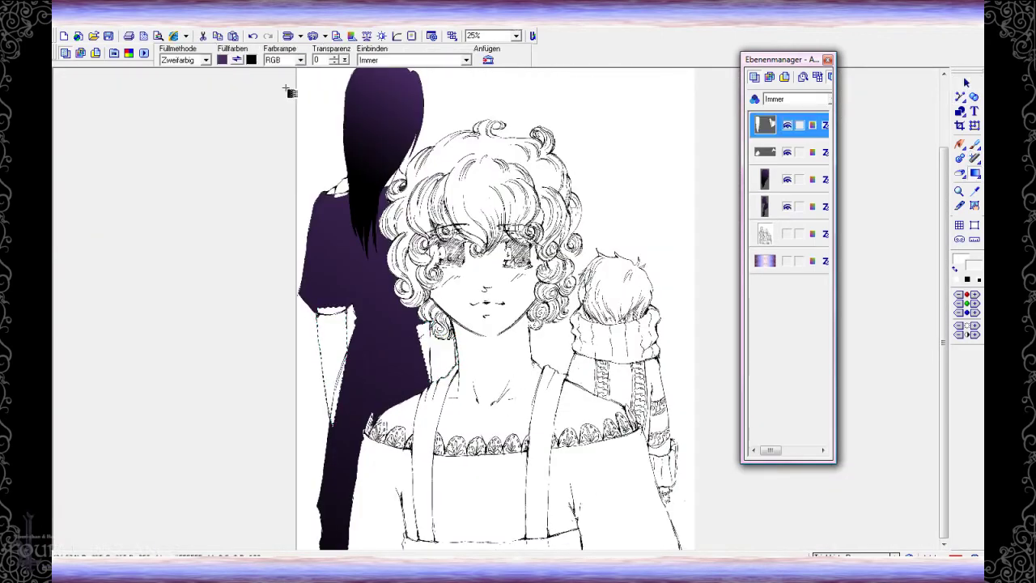
click(252, 62)
click(561, 210)
click(597, 174)
drag(451, 304, 320, 417)
Merge the arm and neck objects into a single skin object
shift+click(765, 153)
right_click(766, 154)
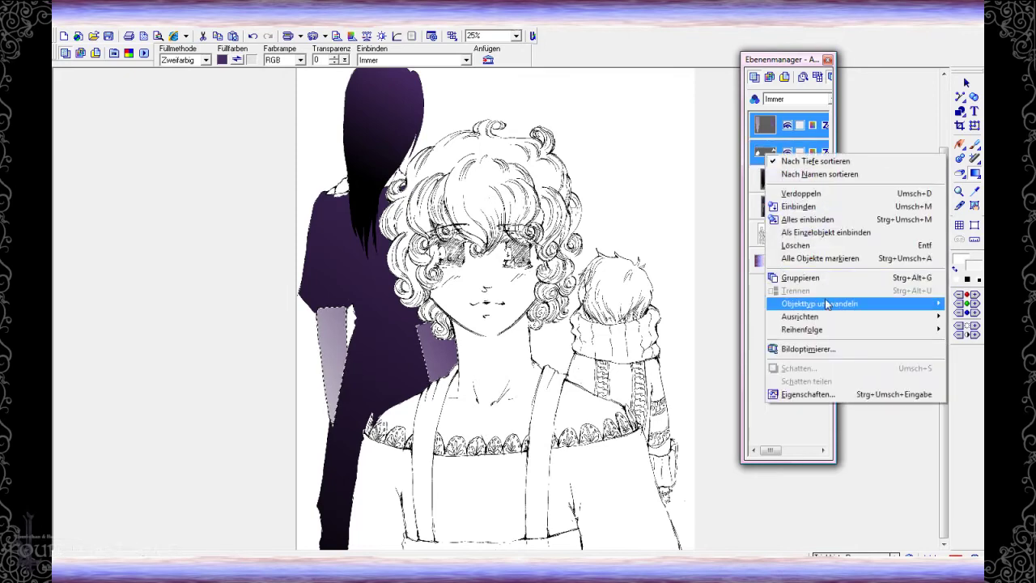
click(833, 224)
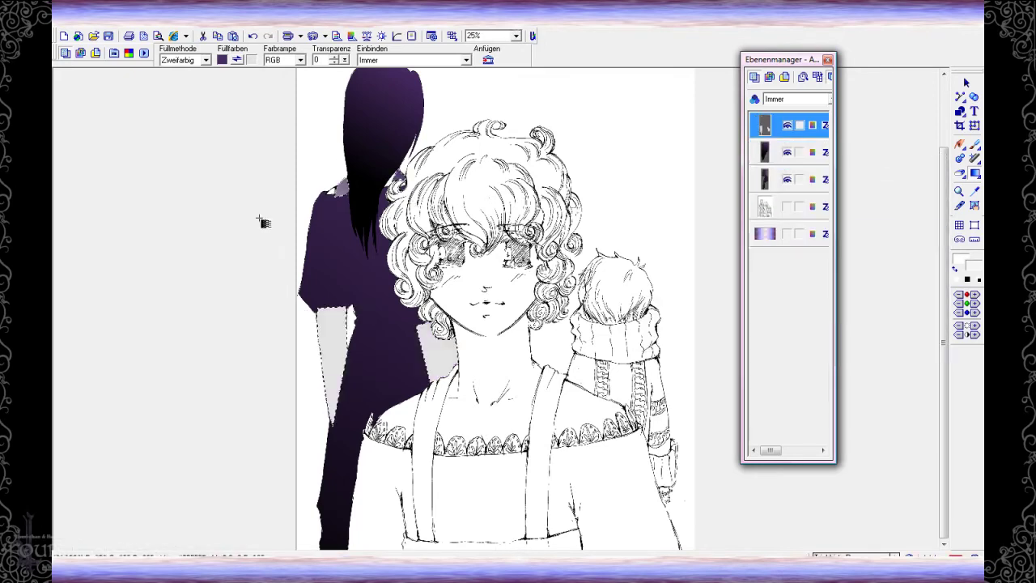
Set the gradient's first colour to pale lilac #E4D0FF, refill the skin object, and place it behind the hair and dress
click(226, 60)
click(513, 300)
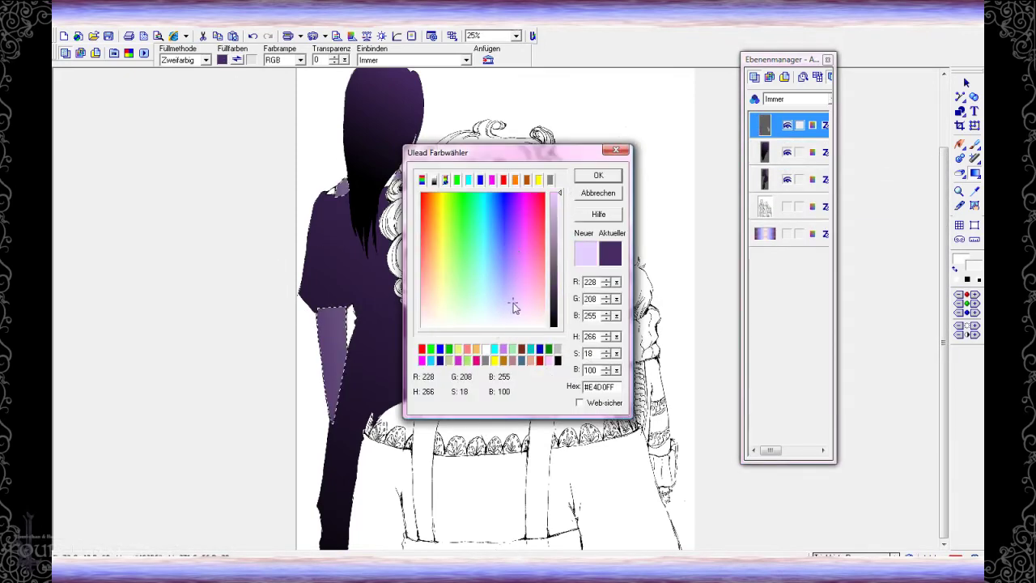
click(597, 175)
click(331, 421)
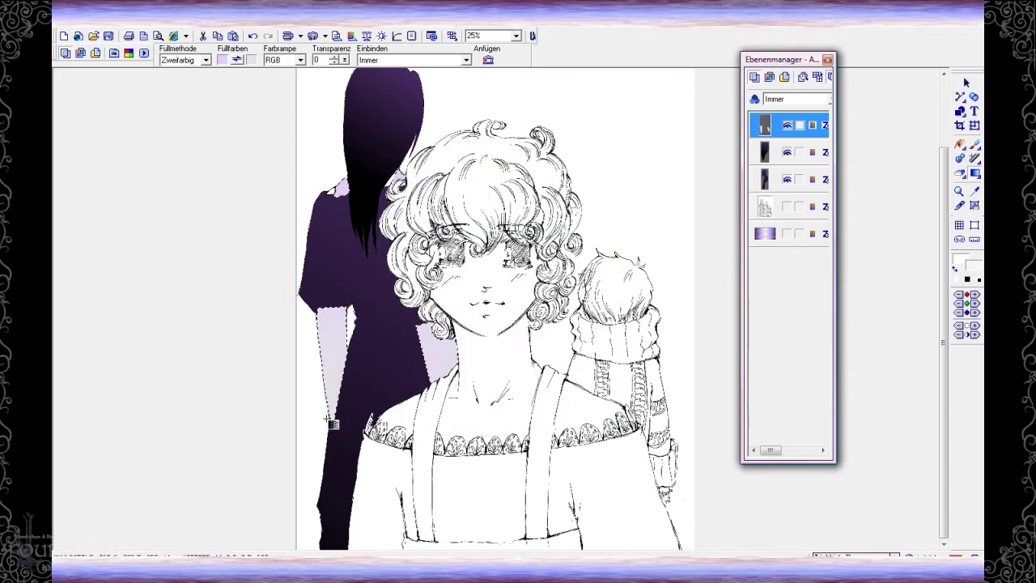
click(770, 183)
Show the patterned background object and set its merge mode to "Wenn dunkler"
click(787, 235)
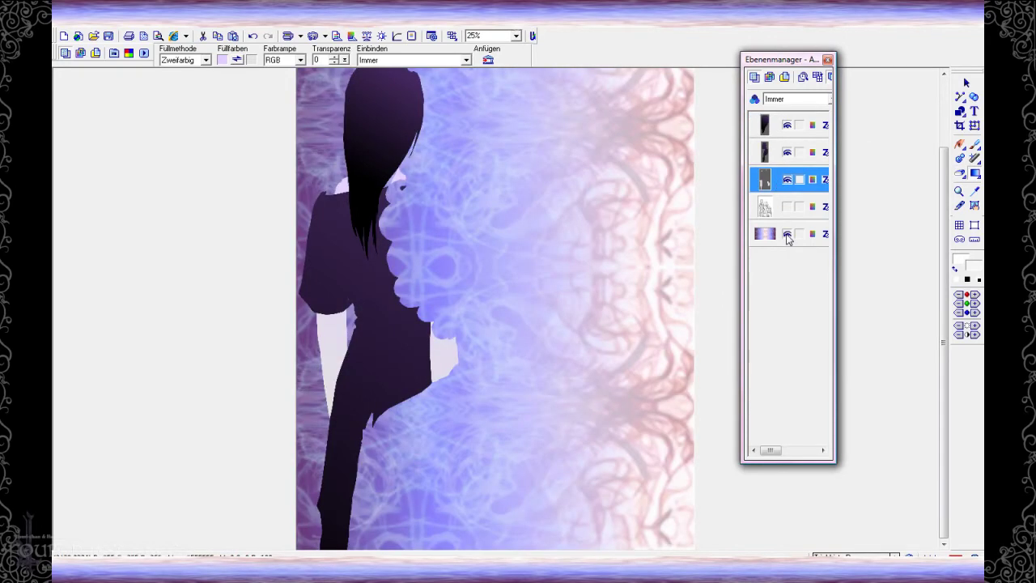
click(777, 236)
click(810, 99)
click(810, 153)
Trace the small gap inside the central figure's upper outer curl with a closed free path at 100% zoom
click(960, 98)
click(966, 83)
scroll(575, 304, up, 3)
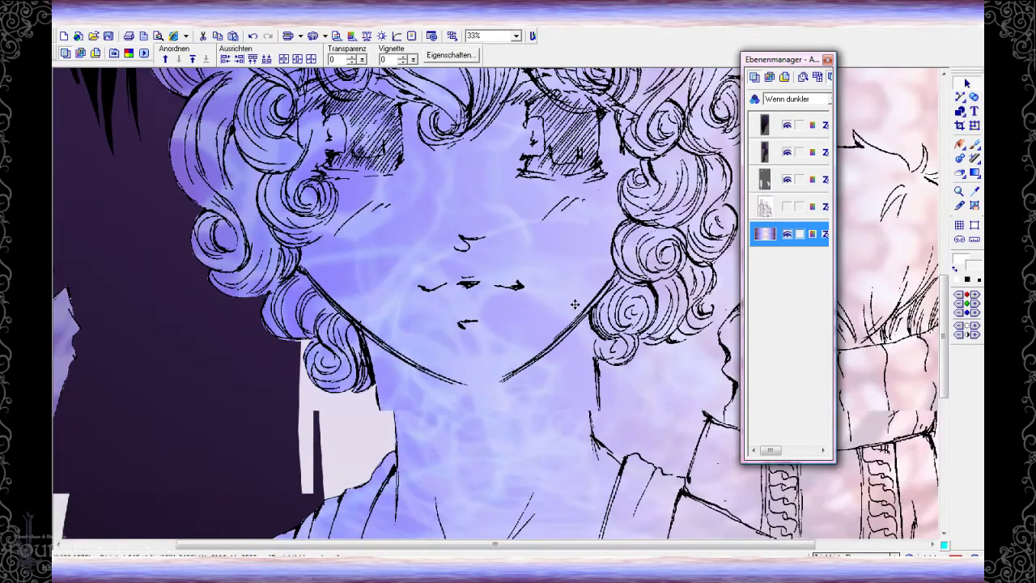
scroll(575, 304, up, 5)
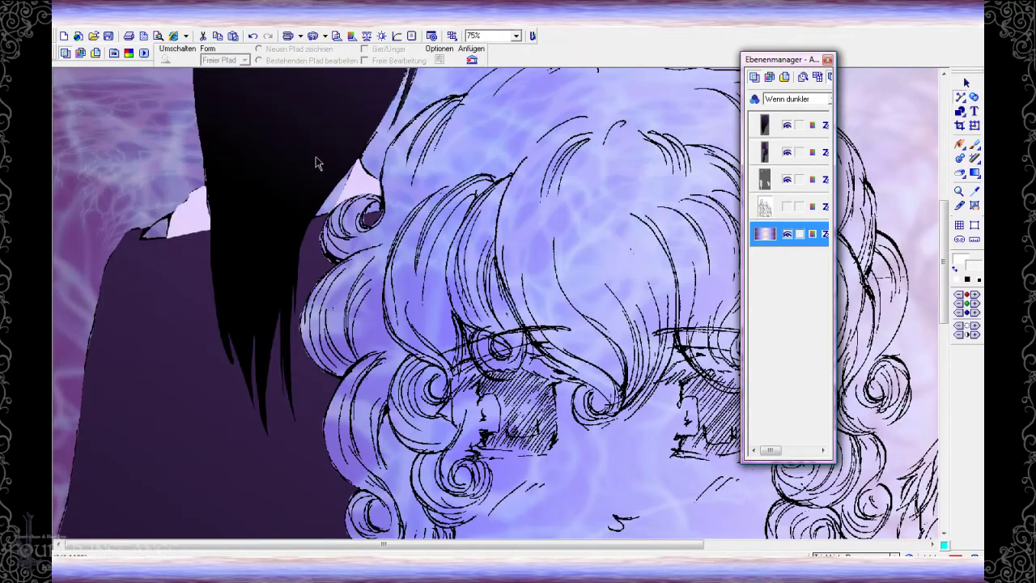
scroll(316, 163, up, 1)
click(302, 99)
double_click(306, 117)
click(967, 83)
click(960, 97)
click(324, 176)
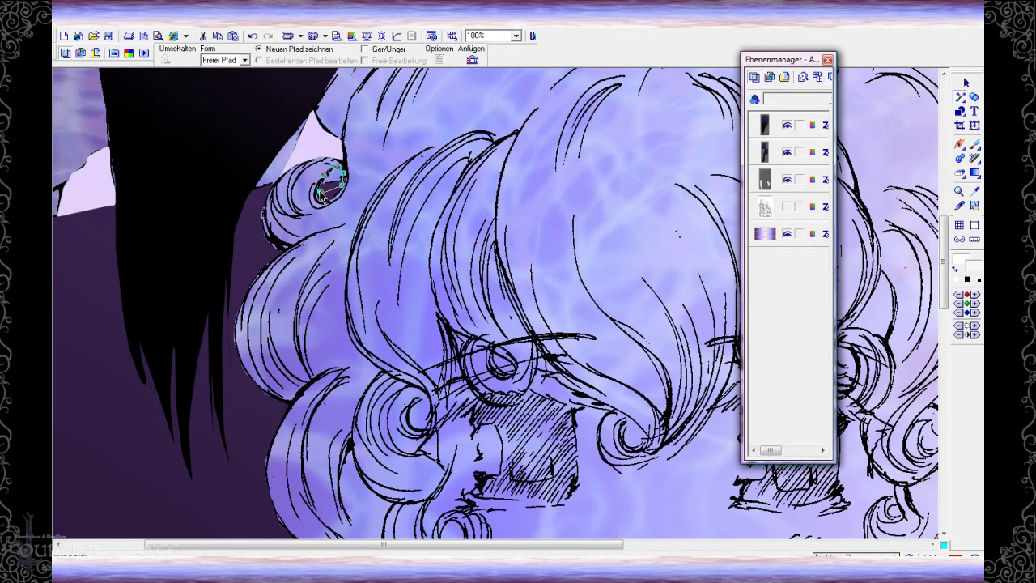
double_click(320, 194)
Turn the traced curl gap into an object and merge it with the skin object into one single object
click(967, 83)
click(336, 173)
ctrl+click(760, 204)
right_click(760, 203)
mouse_move(850, 355)
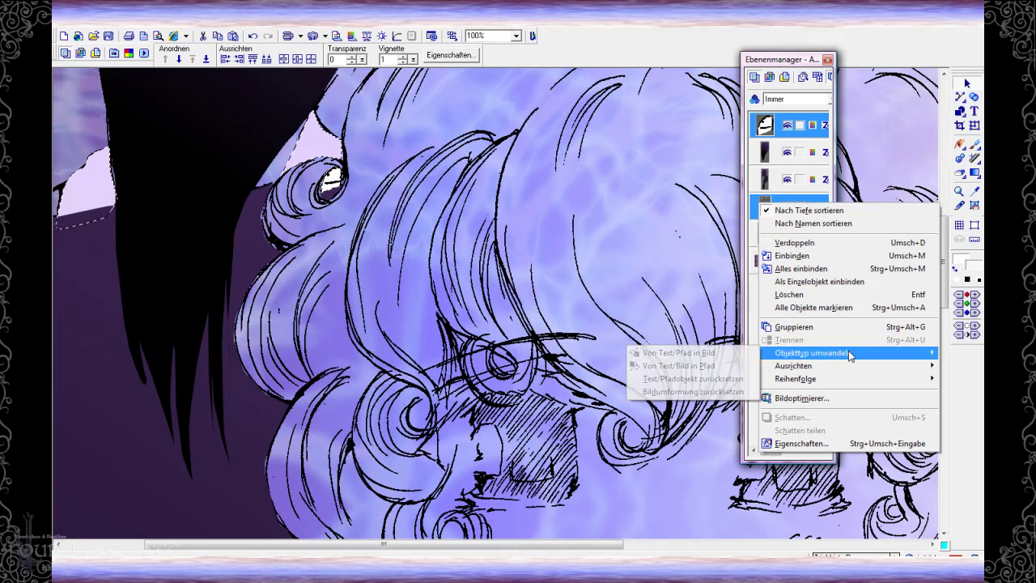
click(834, 282)
Paint the white curl gap with the sampled lilac skin colour and place the skin object behind the hair and dress
click(975, 145)
click(975, 192)
click(316, 146)
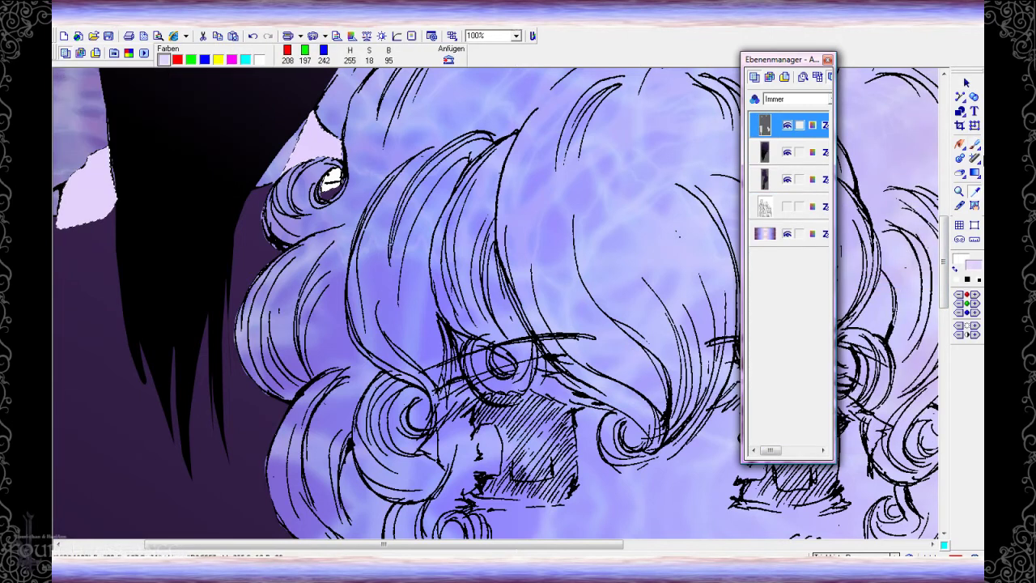
click(975, 145)
drag(331, 172, 338, 189)
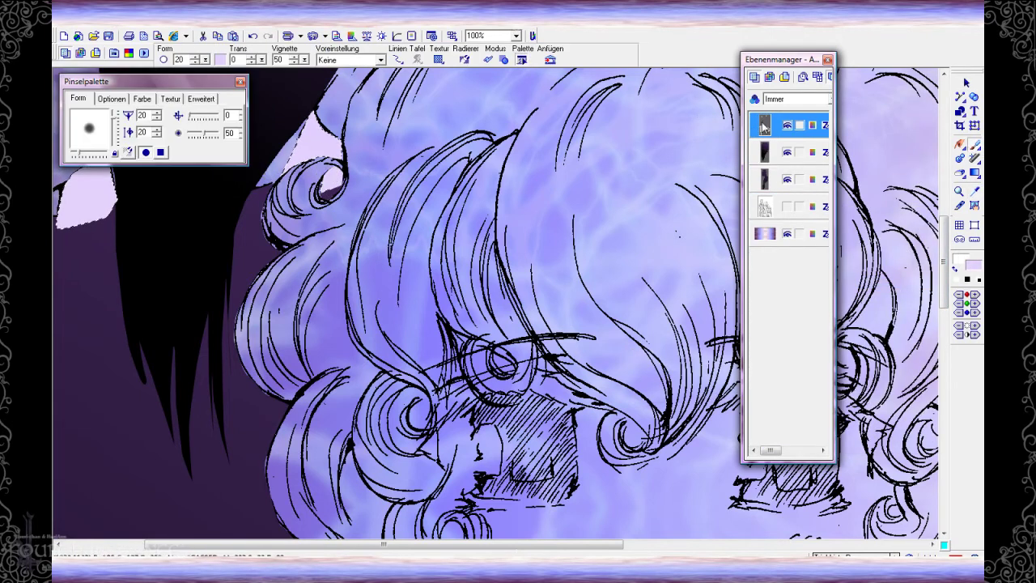
drag(766, 126, 771, 181)
Trace the two uncoloured patches on either side of the rear-view figure's neck with closed free paths
click(961, 98)
click(311, 101)
click(317, 128)
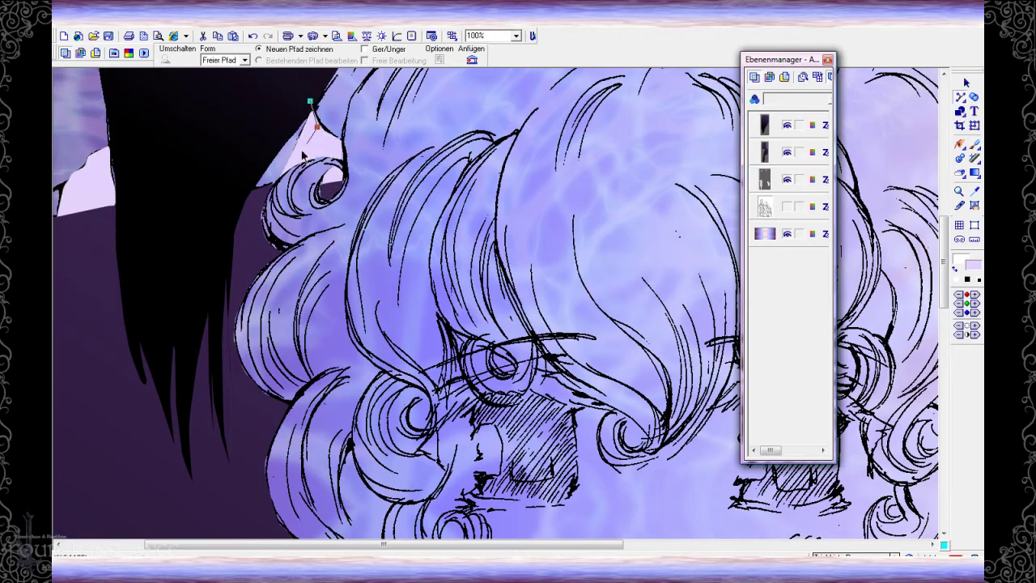
click(232, 196)
double_click(237, 152)
drag(417, 545, 283, 545)
click(167, 218)
click(189, 197)
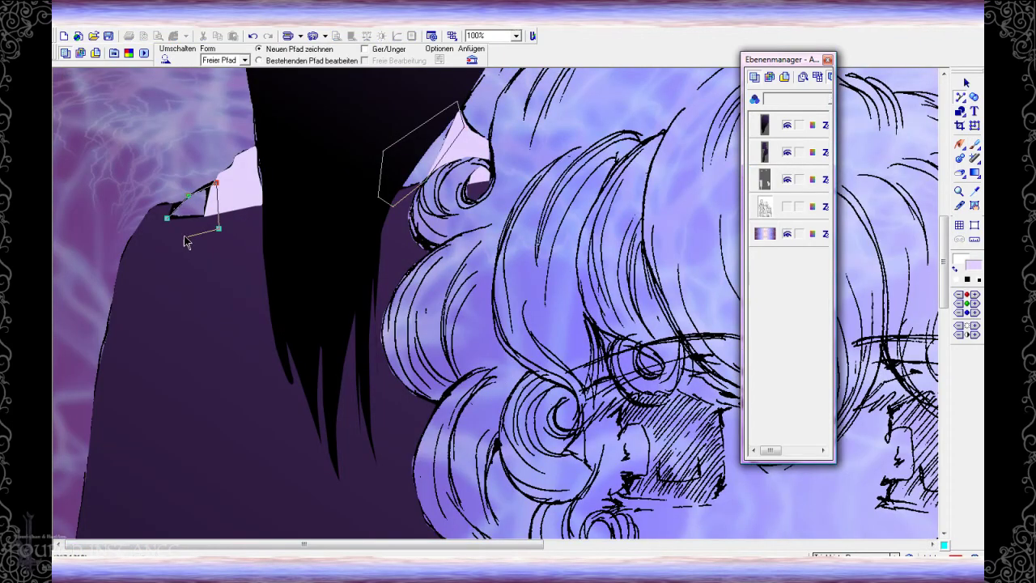
double_click(184, 237)
Fill the neck patches with a two-colour gradient using cream #FFE9D2 as second colour, and place them behind the skin object
key(minus)
key(minus)
key(minus)
click(967, 83)
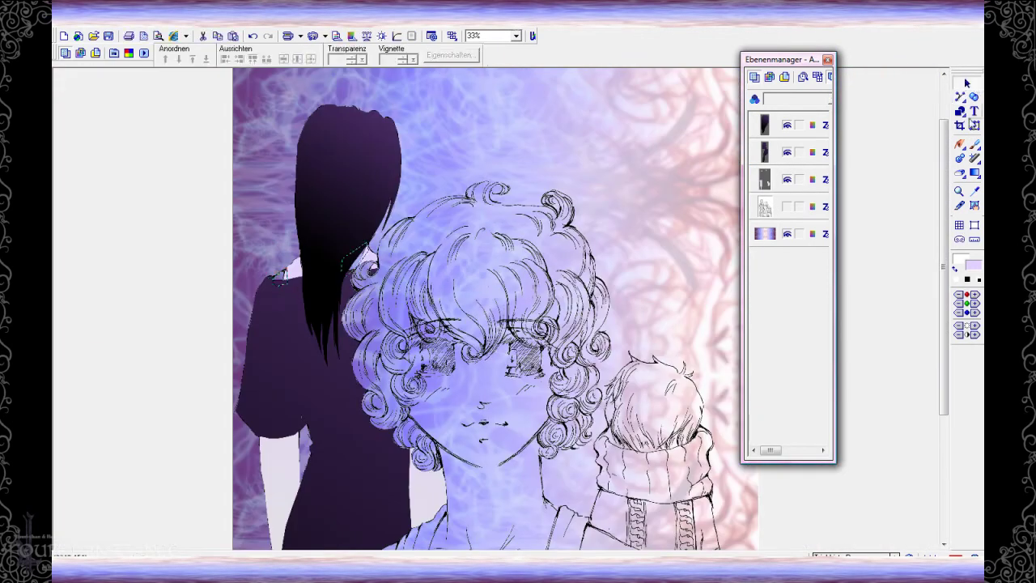
click(977, 174)
click(251, 60)
click(432, 304)
drag(560, 208, 560, 192)
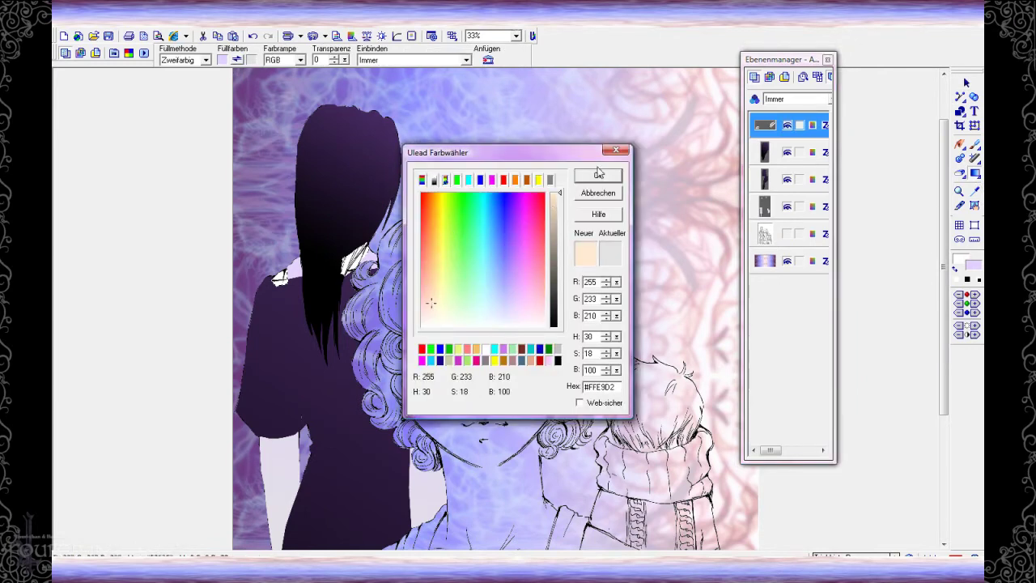
click(598, 175)
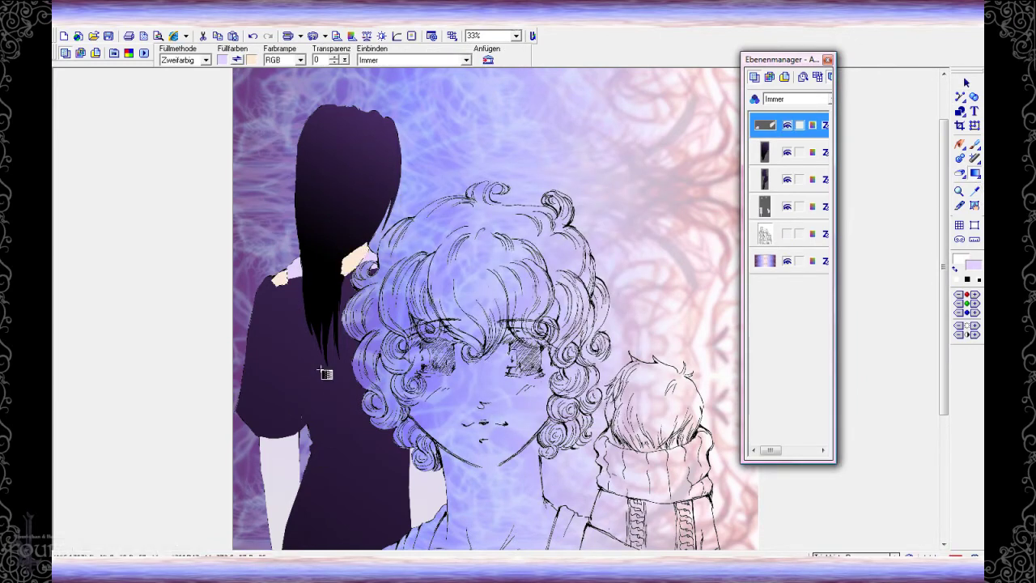
click(769, 206)
click(960, 97)
scroll(654, 224, up, 2)
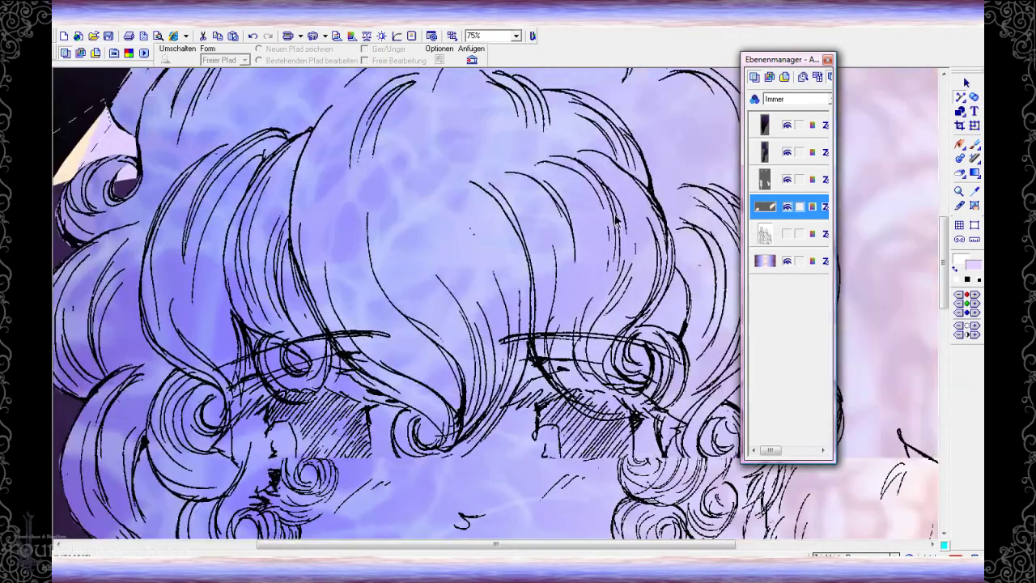
scroll(663, 235, up, 5)
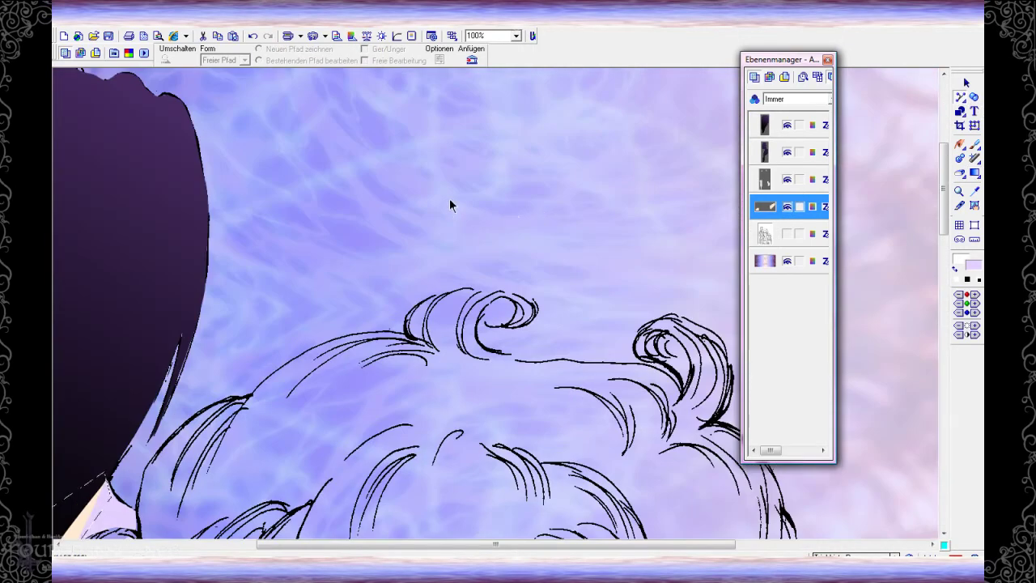
click(509, 296)
click(490, 300)
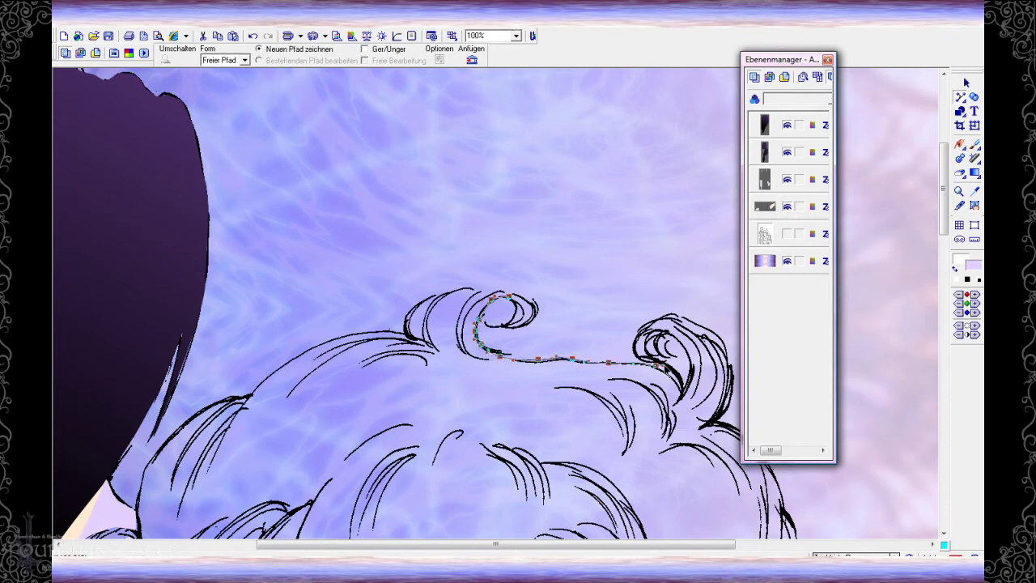
scroll(693, 379, right, 3)
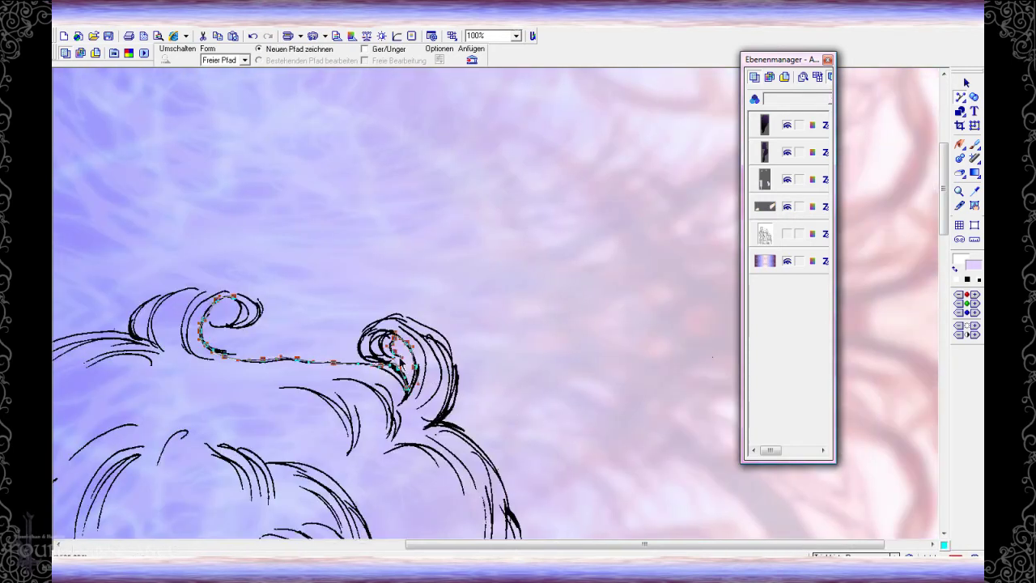
double_click(378, 321)
key(ctrl+z)
Start a free path at 200% zoom on the central figure's right crown curl and trace down the head's outer edge
key(plus)
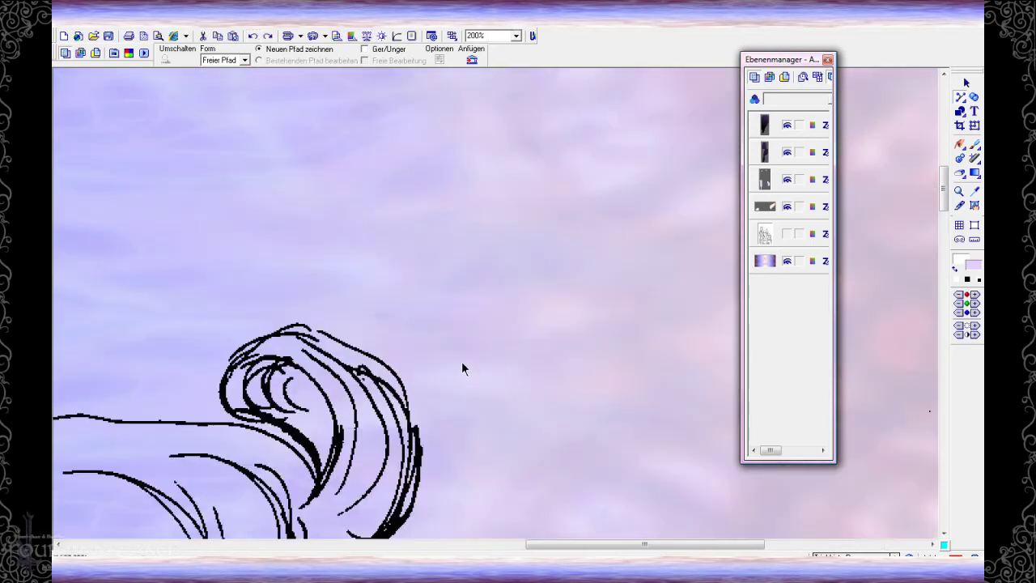
scroll(420, 504, down, 3)
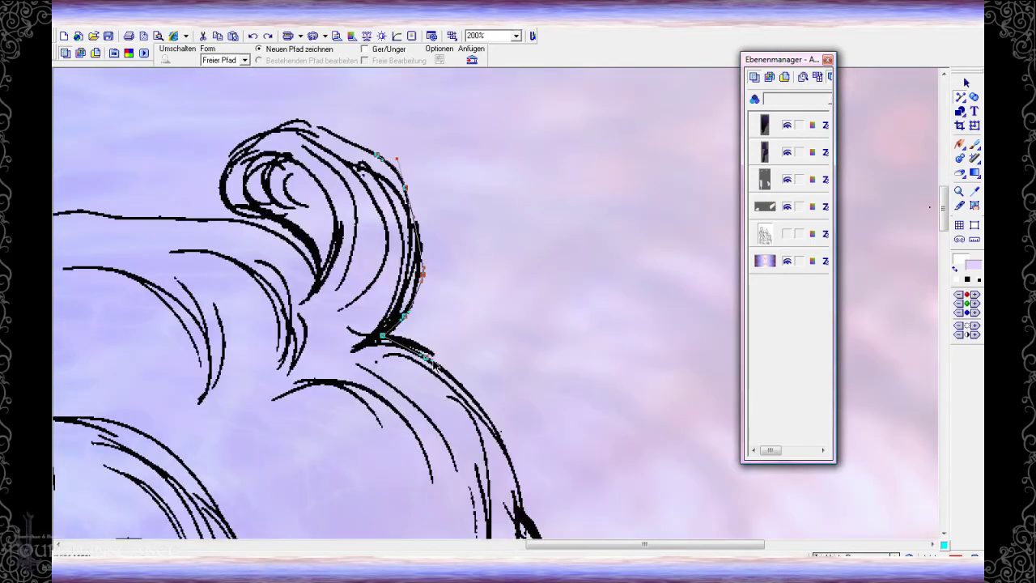
drag(470, 394, 482, 415)
scroll(495, 444, down, 3)
drag(502, 178, 509, 190)
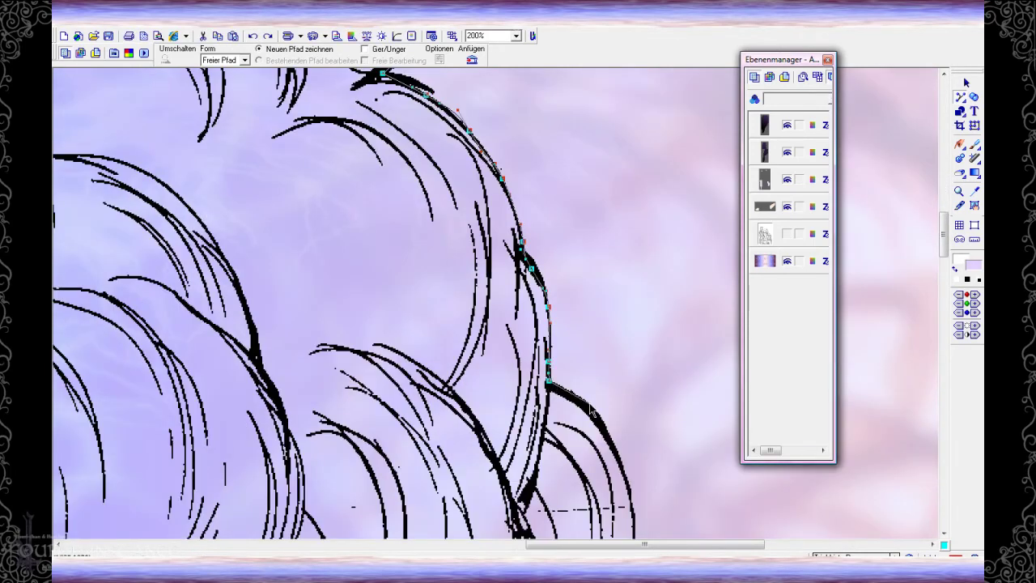
Continue the hair path around the bulging side strands and the first outer curl on the head's right side
drag(596, 413, 601, 423)
scroll(620, 445, down, 3)
drag(630, 261, 633, 277)
scroll(607, 414, down, 3)
drag(588, 217, 579, 227)
click(562, 247)
scroll(617, 405, down, 2)
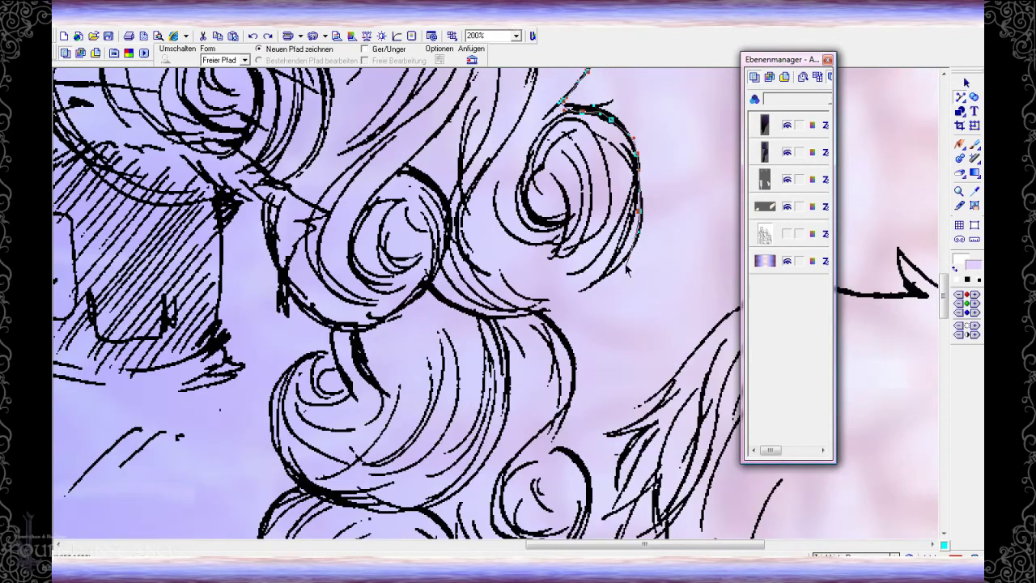
Trace the outer edge of the remaining right-hand curls down to the lowest small curl
scroll(551, 444, down, 2)
drag(557, 287, 520, 320)
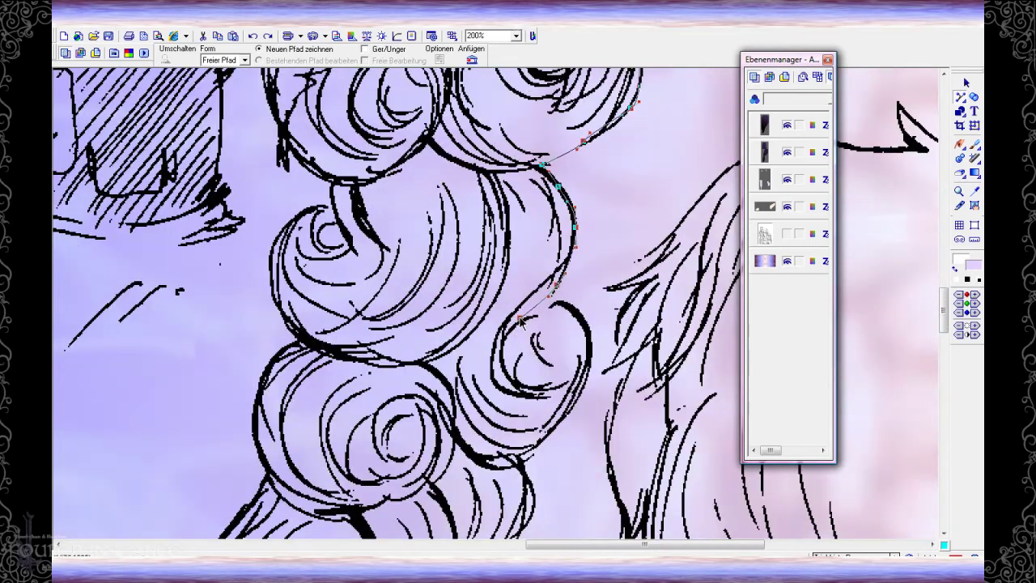
click(561, 422)
click(522, 458)
scroll(566, 518, down, 4)
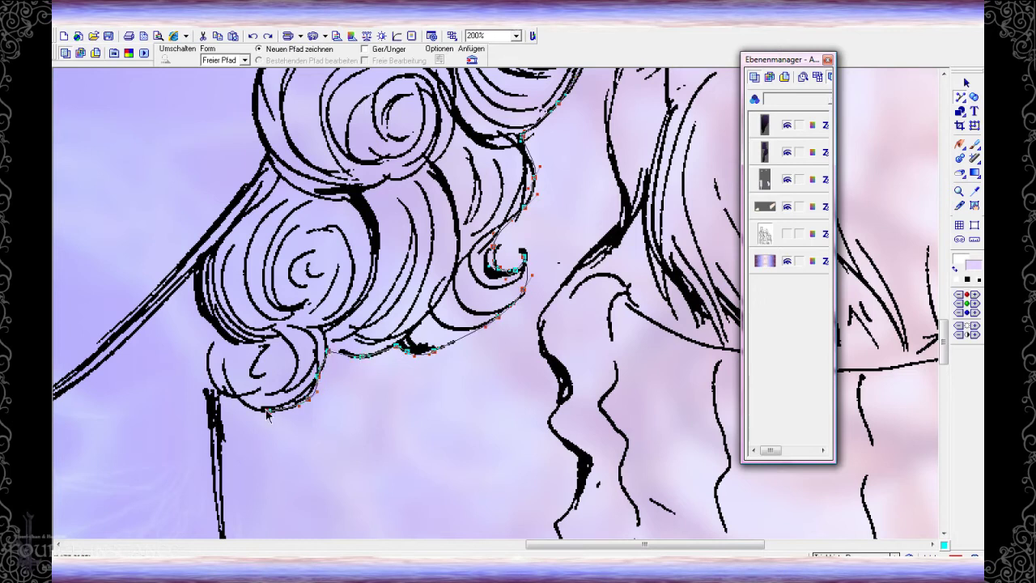
scroll(224, 467, down, 4)
Extend the path along the neck line and collar, and trace back up the inner edge of the right-hand curls
drag(235, 373, 302, 451)
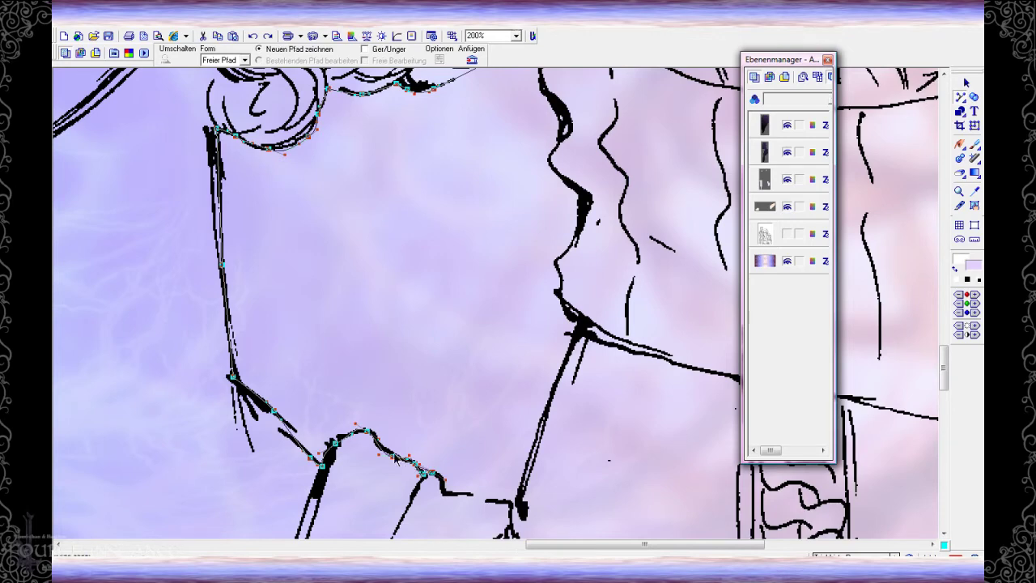
click(324, 467)
scroll(312, 469, down, 5)
scroll(283, 341, up, 7)
drag(217, 303, 204, 280)
scroll(197, 202, up, 3)
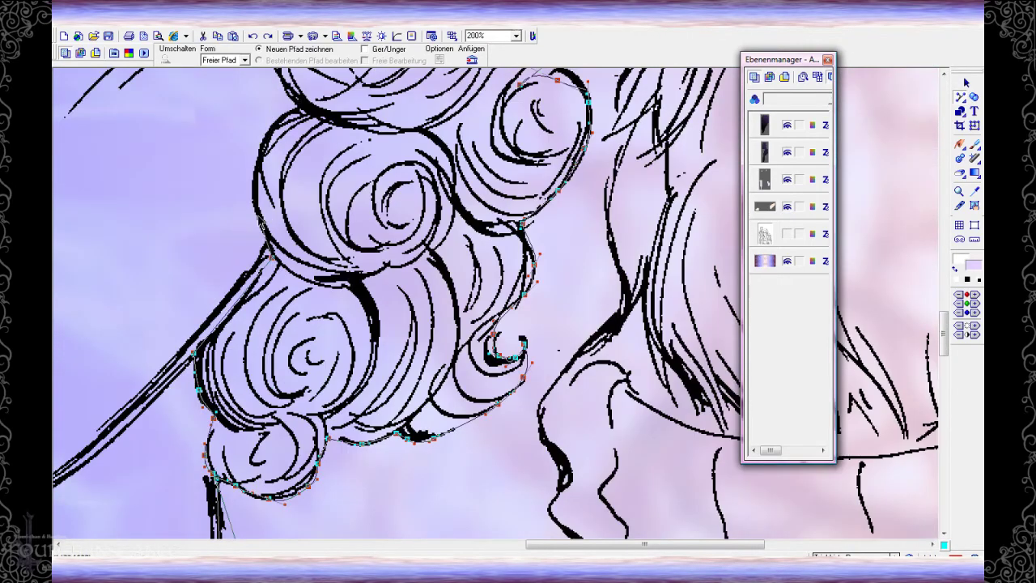
scroll(272, 128, up, 4)
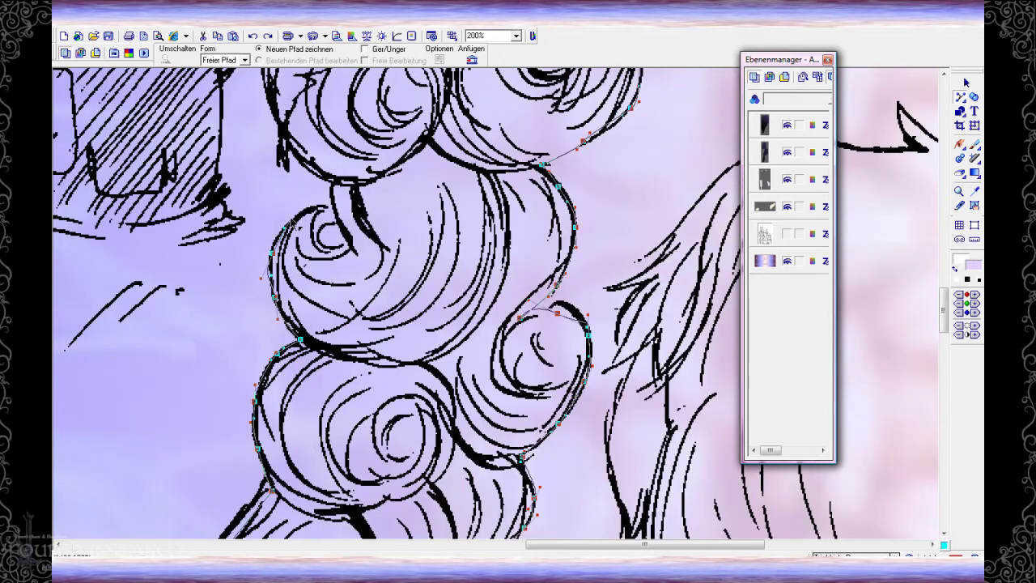
Trace the inner hair edge past the temple curl, over the right eye and around the fringe's central curl
scroll(333, 183, up, 3)
scroll(332, 183, left, 4)
drag(511, 321, 497, 304)
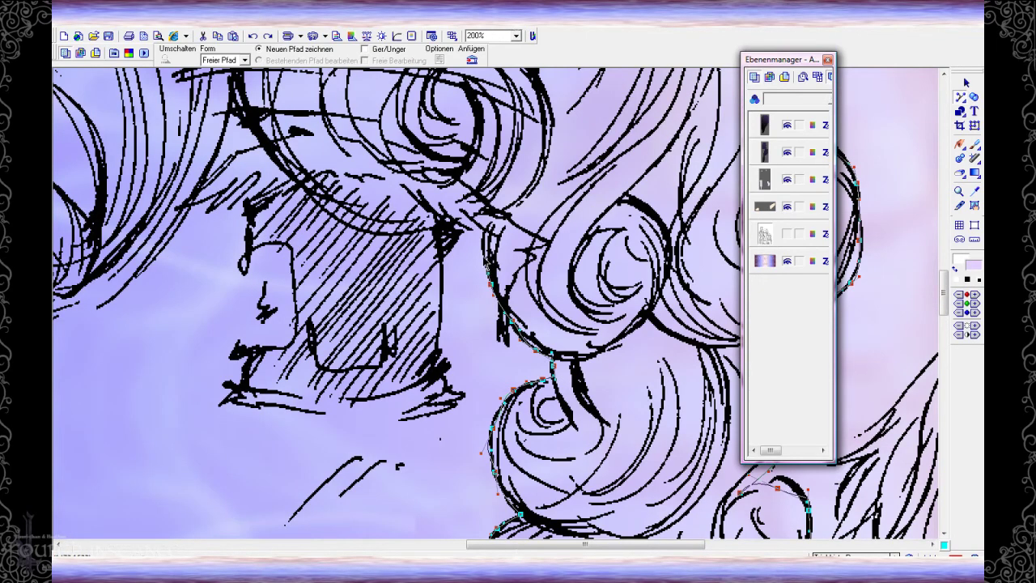
scroll(448, 301, up, 3)
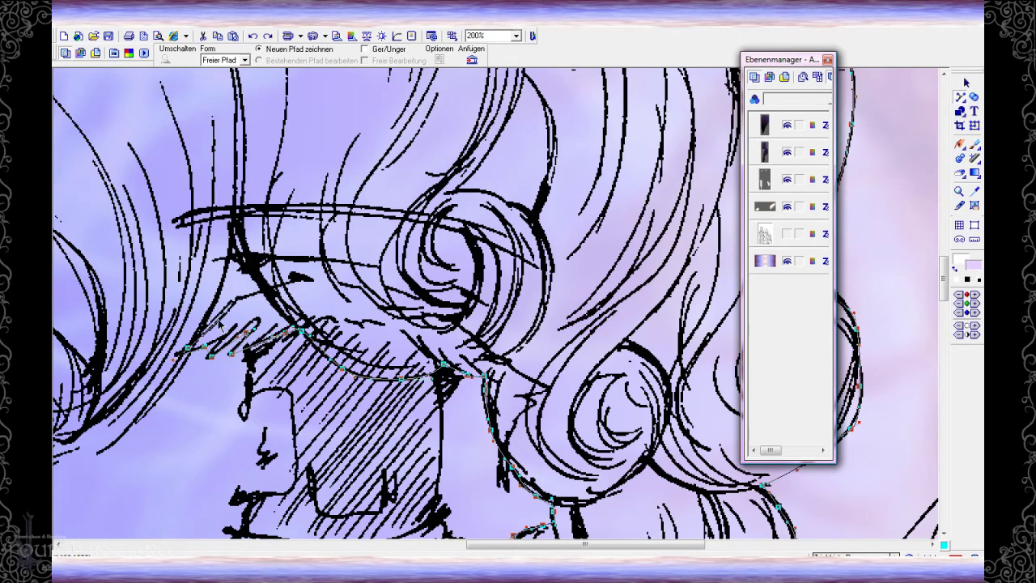
scroll(243, 364, down, 3)
scroll(242, 365, left, 5)
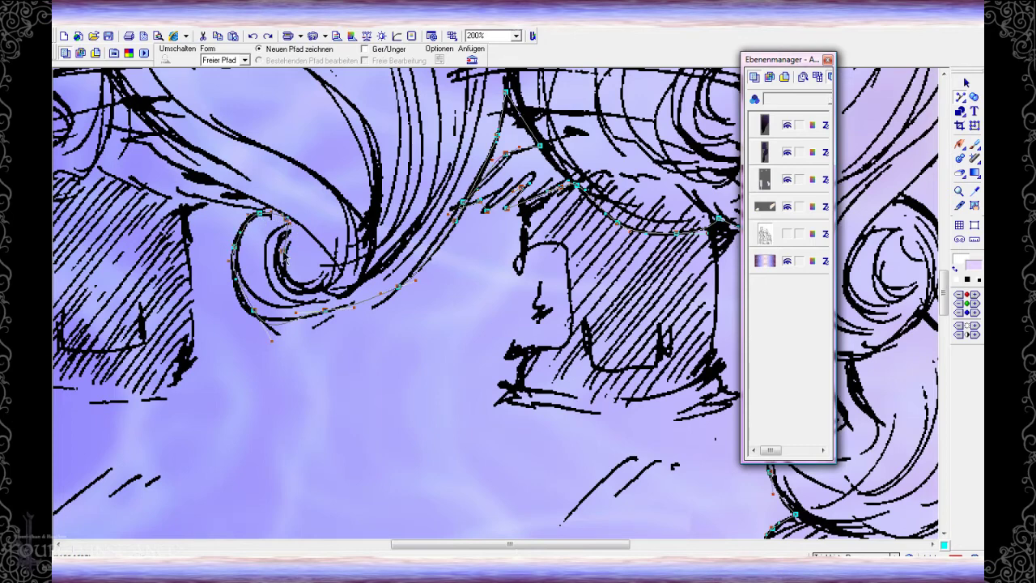
scroll(285, 219, left, 5)
scroll(404, 259, up, 2)
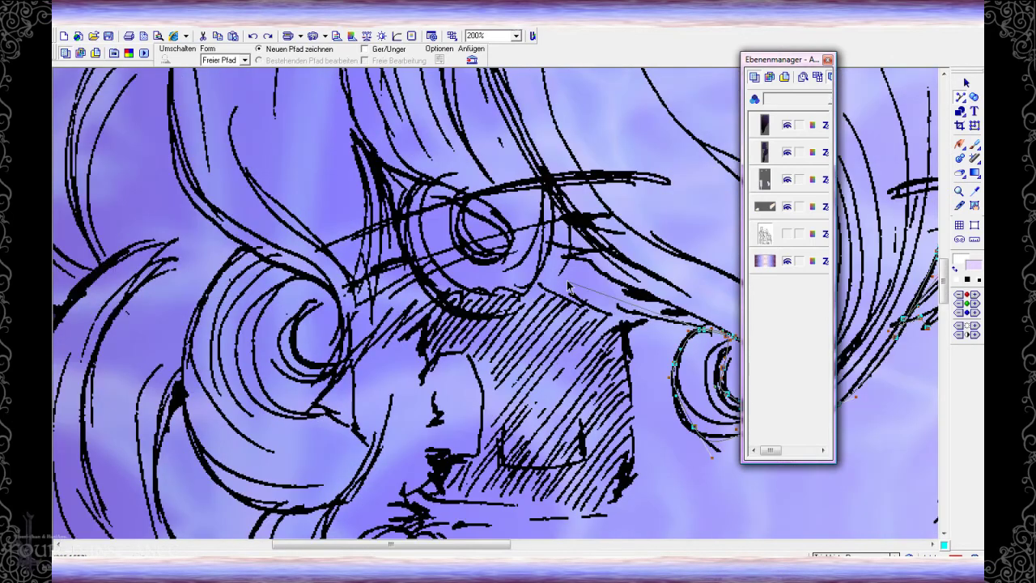
Trace the fringe edge above the left eye, the small curl beside it and the lower lash line
click(474, 317)
click(435, 304)
click(396, 333)
click(372, 345)
scroll(372, 345, down, 5)
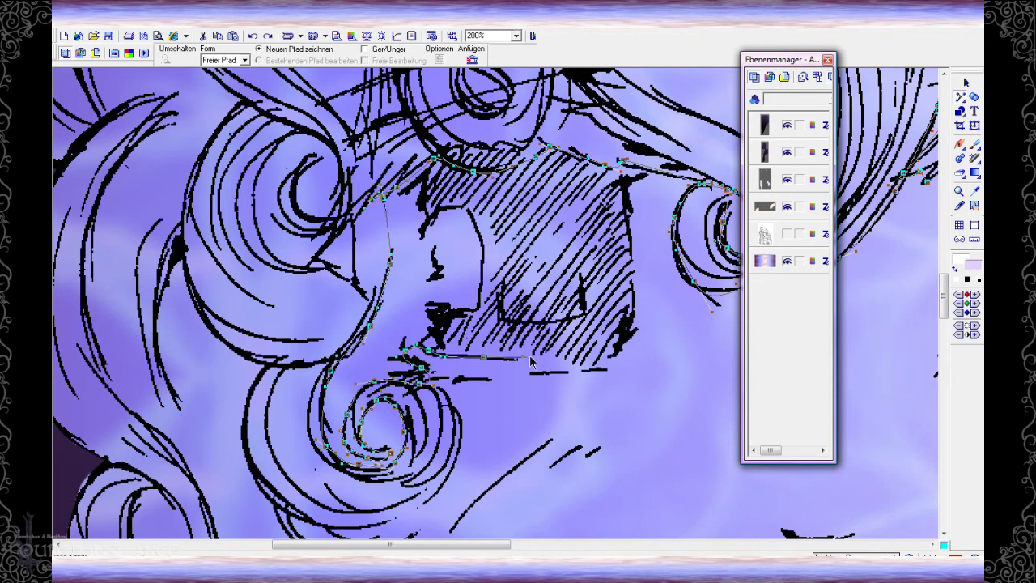
scroll(455, 416, down, 6)
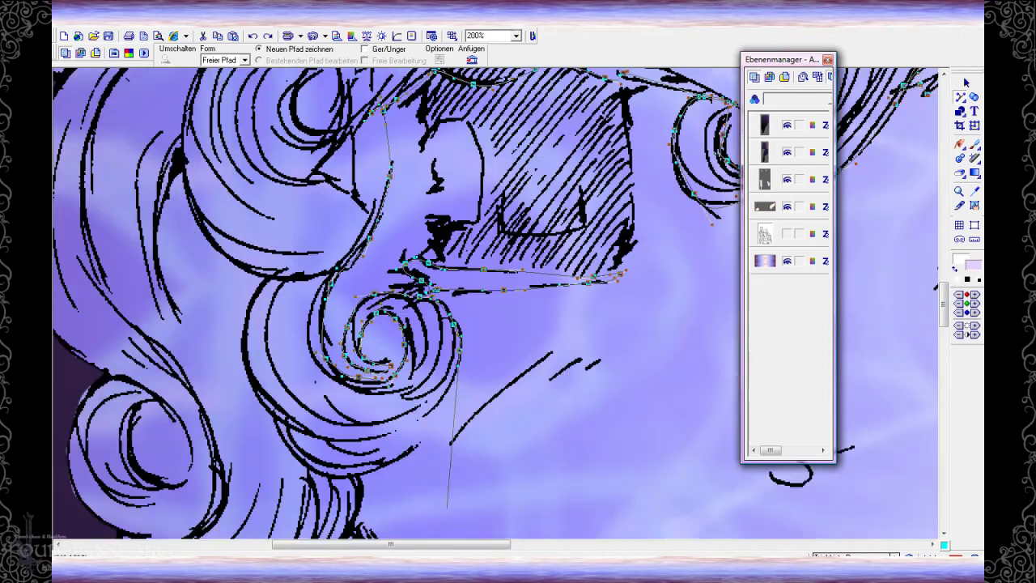
Trace the inner edge of the left-hand curls along the cheek and jaw to the lowest curl
click(423, 456)
scroll(423, 456, down, 8)
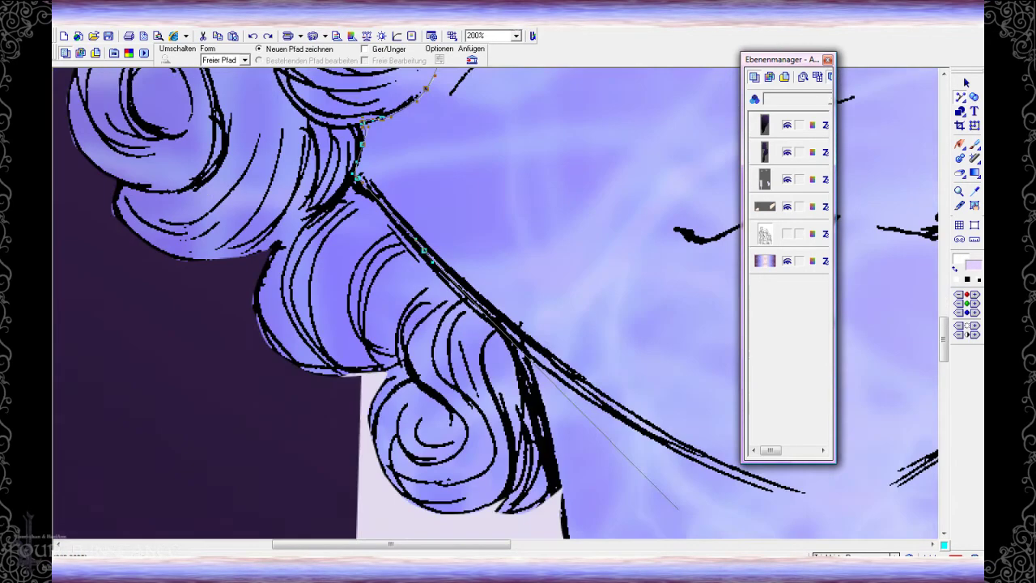
click(521, 228)
click(553, 327)
click(562, 377)
Route the hair path loosely around the outside of the left-hand curls, across the rear-view figure's dress and long hair
click(468, 437)
click(279, 419)
click(179, 335)
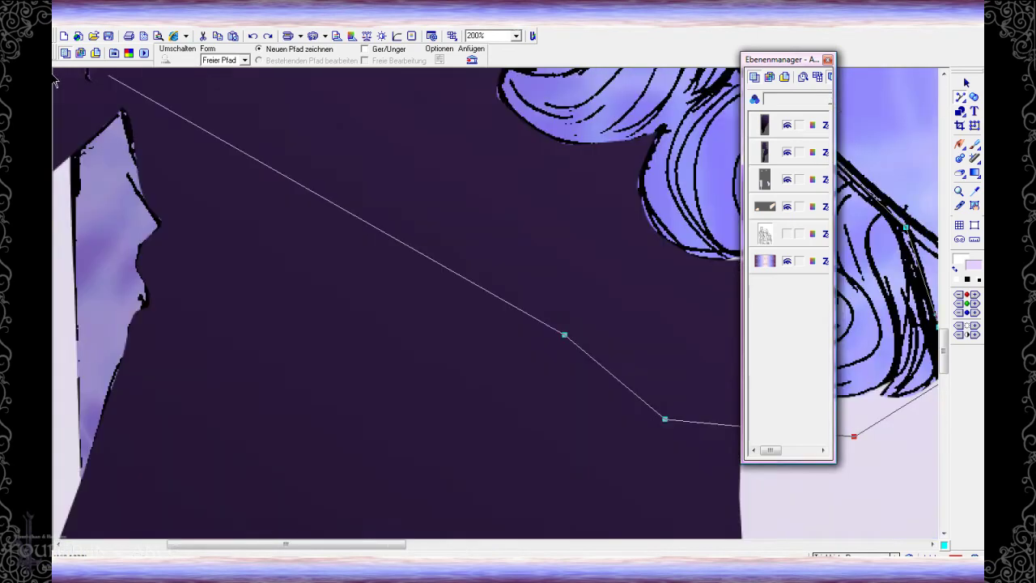
click(442, 131)
click(423, 150)
click(438, 260)
click(412, 121)
click(435, 250)
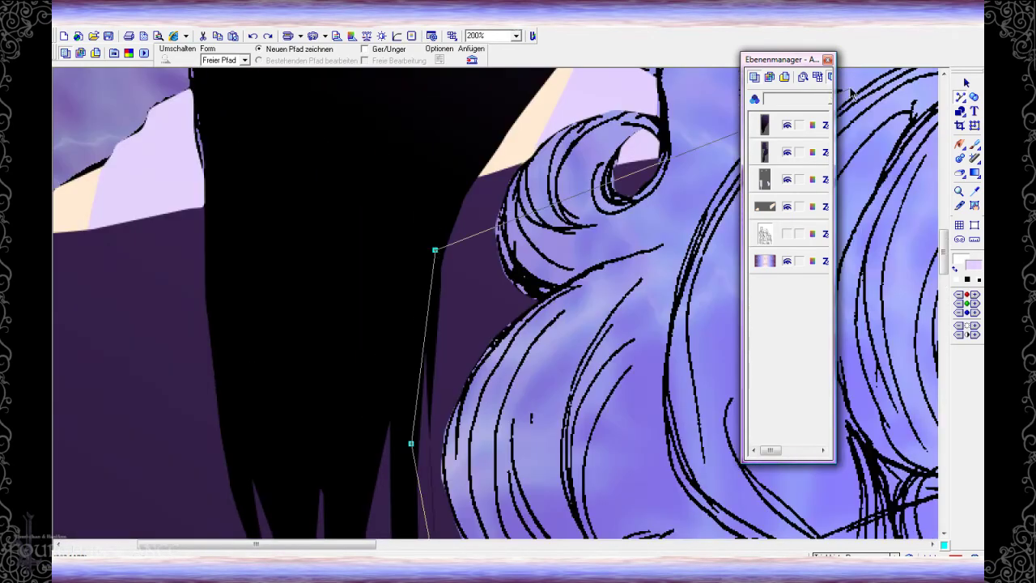
Trace the upper-left outer edge of the central figure's hair up to the crown
click(109, 243)
click(272, 215)
click(292, 131)
click(391, 316)
click(458, 288)
click(497, 283)
mouse_move(224, 235)
mouse_down()
mouse_move(296, 188)
mouse_move(399, 156)
mouse_move(480, 160)
mouse_up()
scroll(501, 318, up, 3)
Trace the outer contour of the left curl on top of the central figure's head
click(532, 289)
click(602, 271)
click(643, 278)
click(694, 281)
click(357, 313)
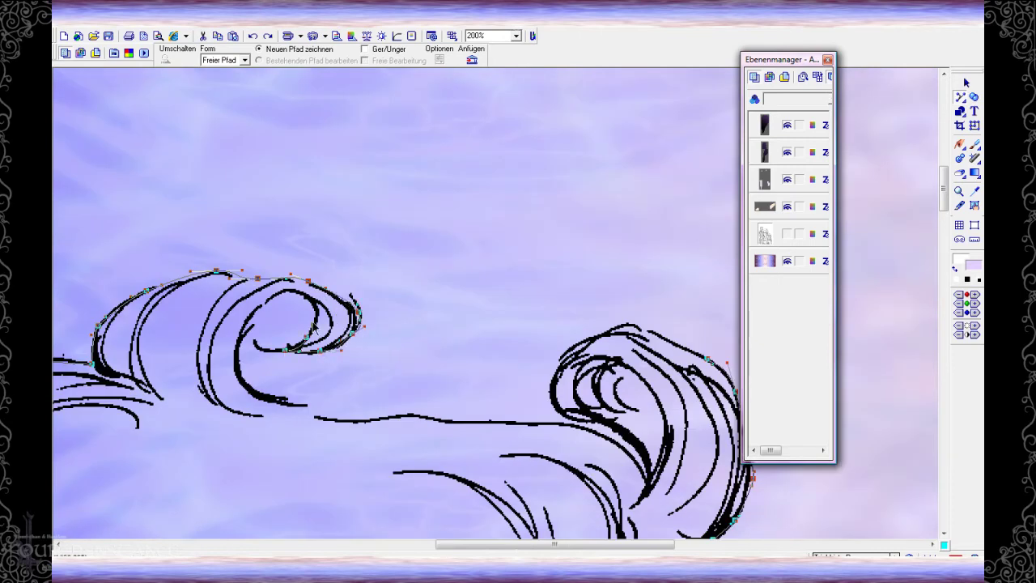
Trace the inner left crown curl, the hairline between both curls and the right curl, closing the hair path
mouse_move(410, 419)
mouse_down()
mouse_move(569, 423)
mouse_move(669, 468)
mouse_up()
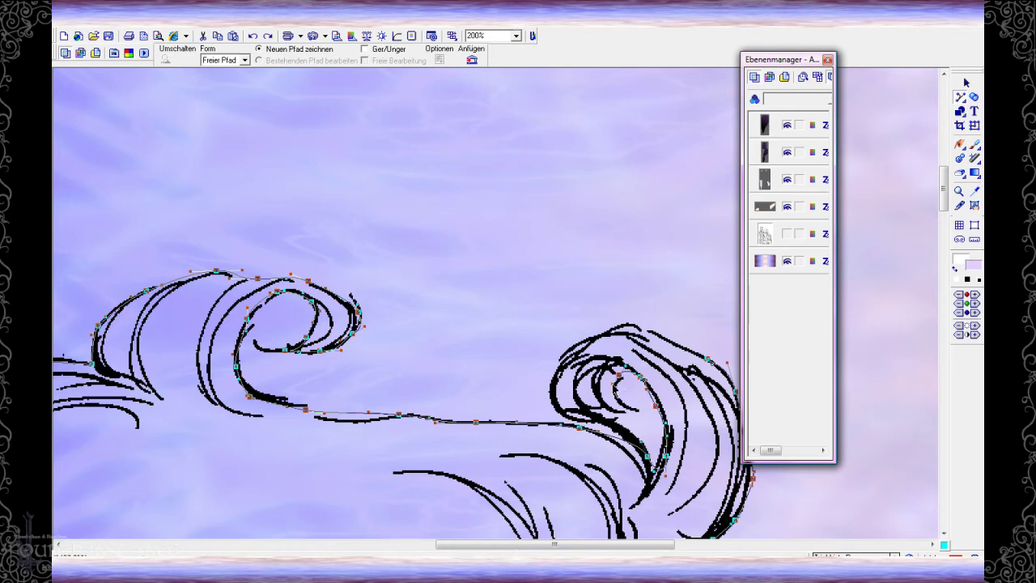
drag(635, 418, 552, 392)
drag(634, 327, 703, 357)
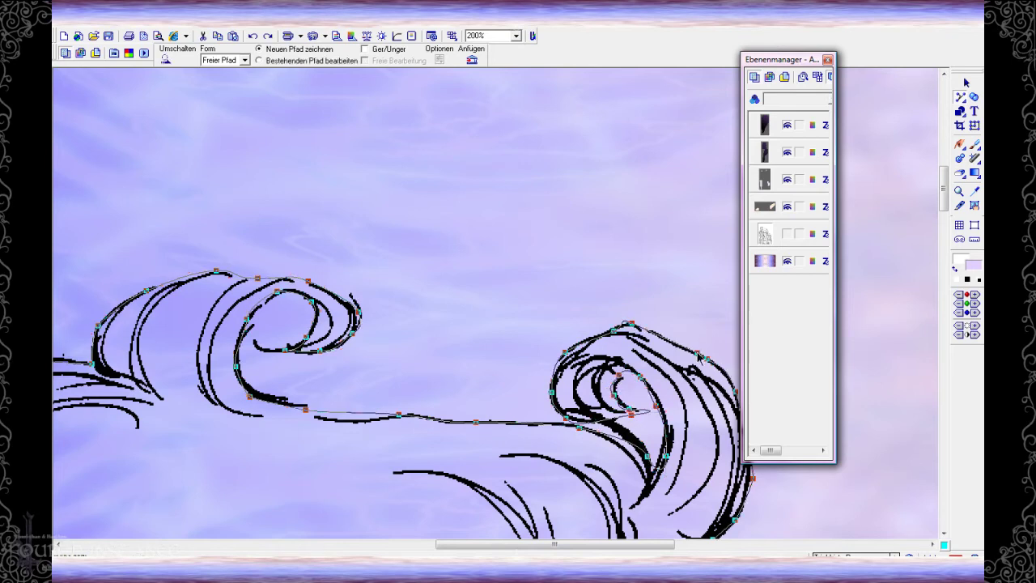
Fill the central figure's closed hair path with a two-colour gradient of very light cyan and white
scroll(532, 265, down, 3)
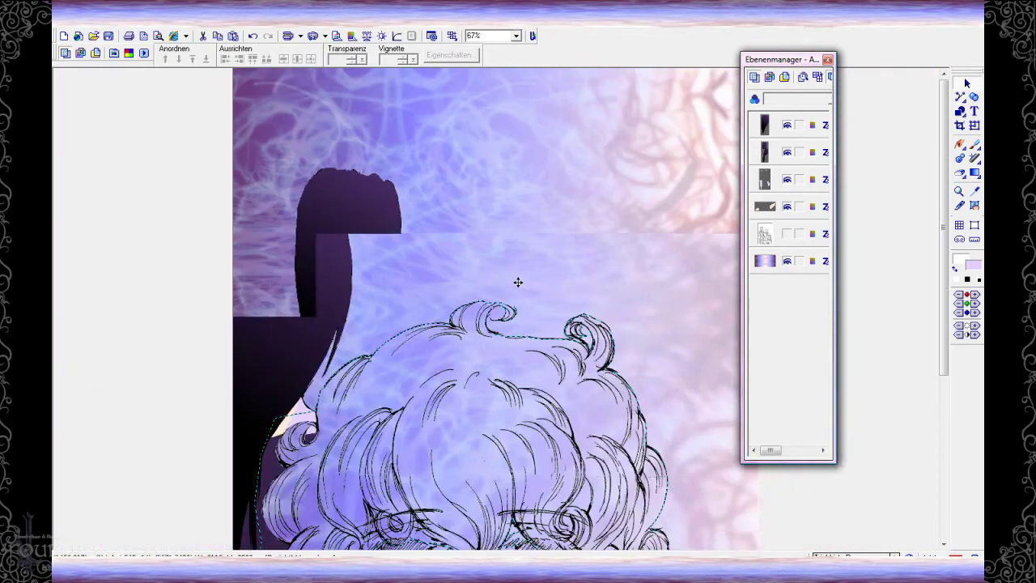
click(974, 173)
scroll(513, 264, down, 1)
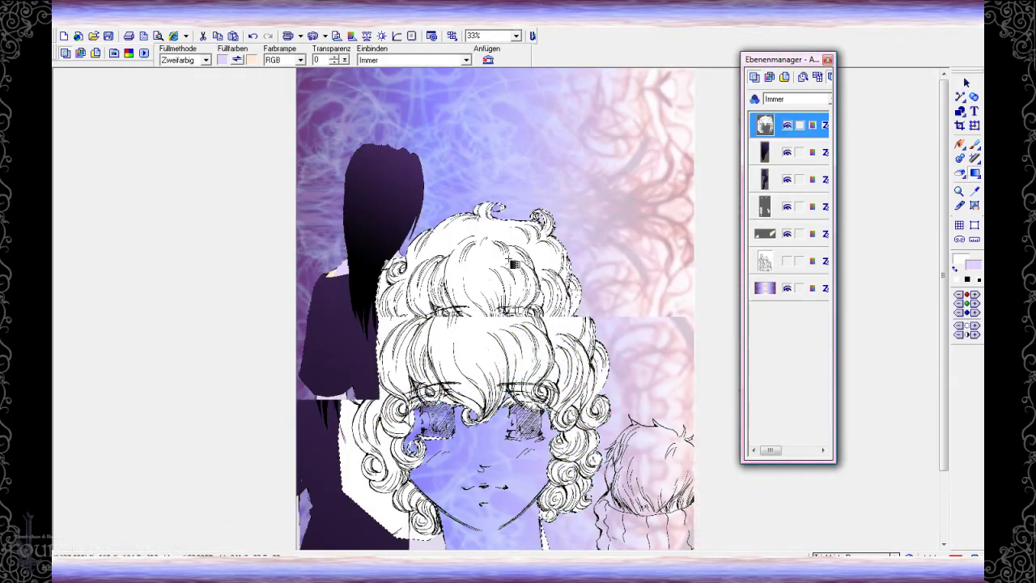
click(252, 61)
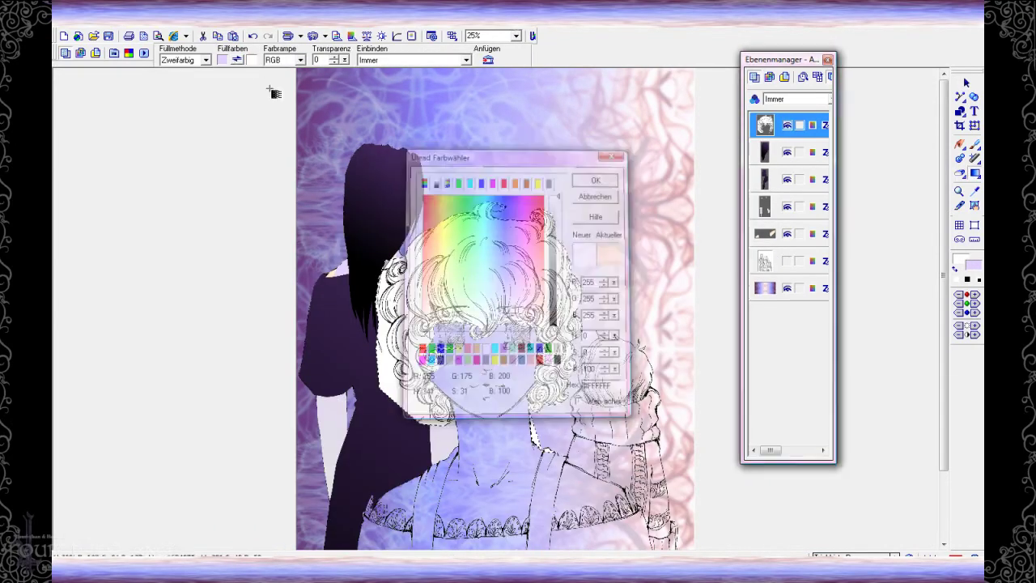
click(484, 308)
click(598, 176)
drag(502, 252, 492, 214)
Change the first gradient colour to light grey and refill the central figure's hair with grey blending into white
click(223, 60)
click(554, 228)
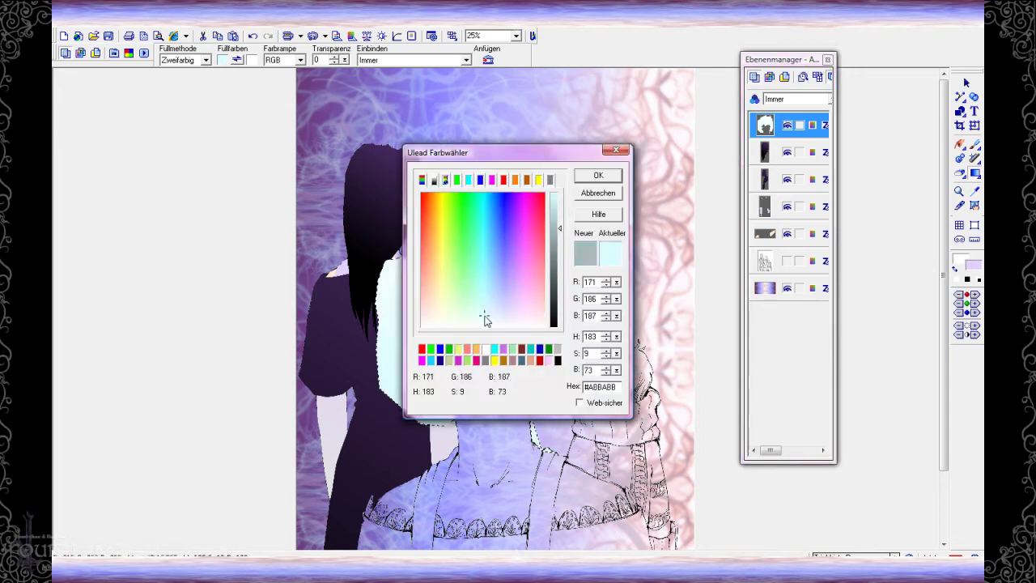
drag(559, 228, 559, 217)
click(598, 175)
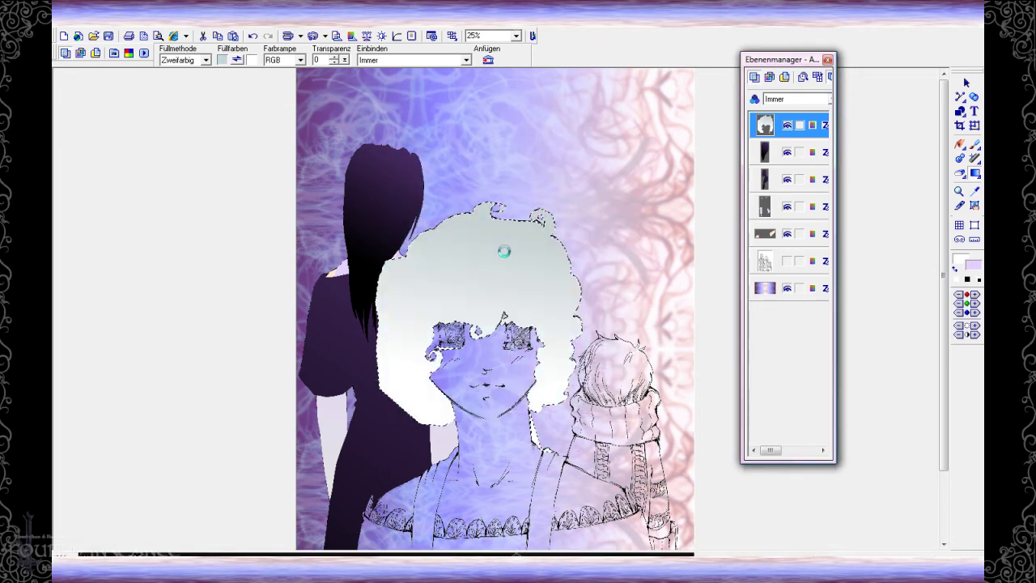
Move the hair object beneath the rear-view figure's objects, directly above the line drawing, and set its transparency to 43
drag(777, 178, 770, 235)
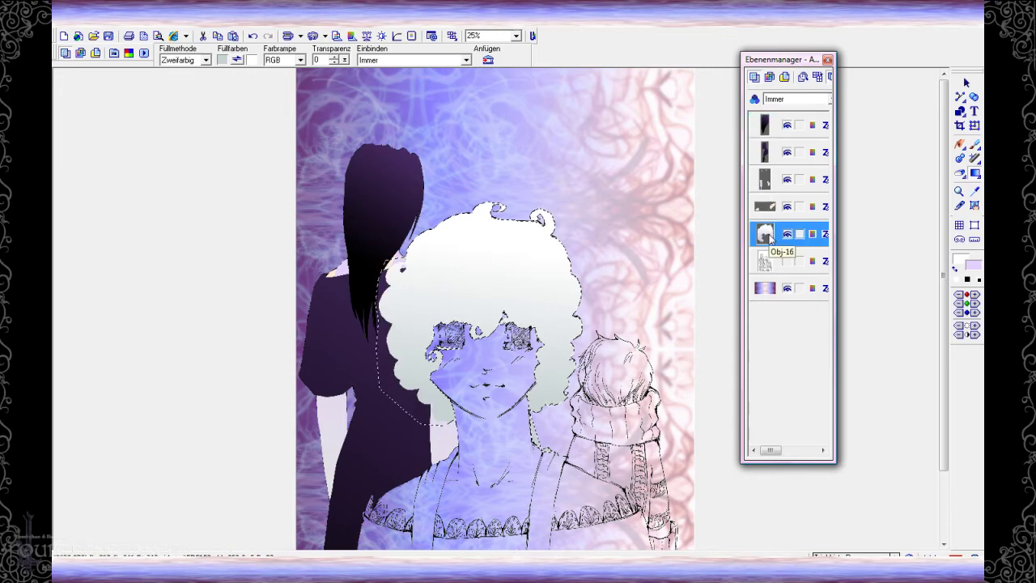
click(966, 83)
drag(362, 60, 393, 70)
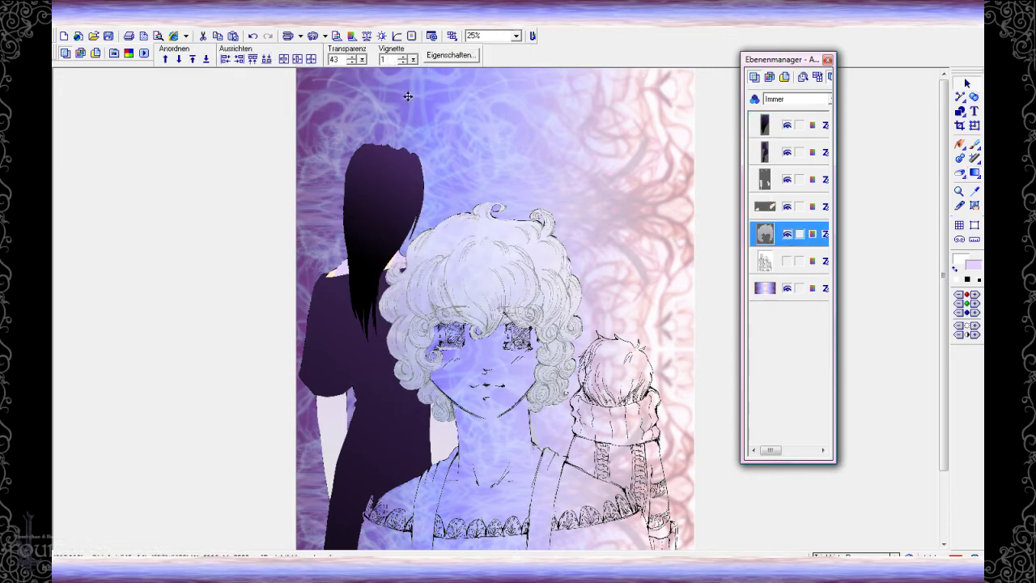
Erase the hair fill from the gap between the locks and from the curl centre above the right-hand eye, with eraser size 20
key(plus)
key(plus)
scroll(650, 324, up, 3)
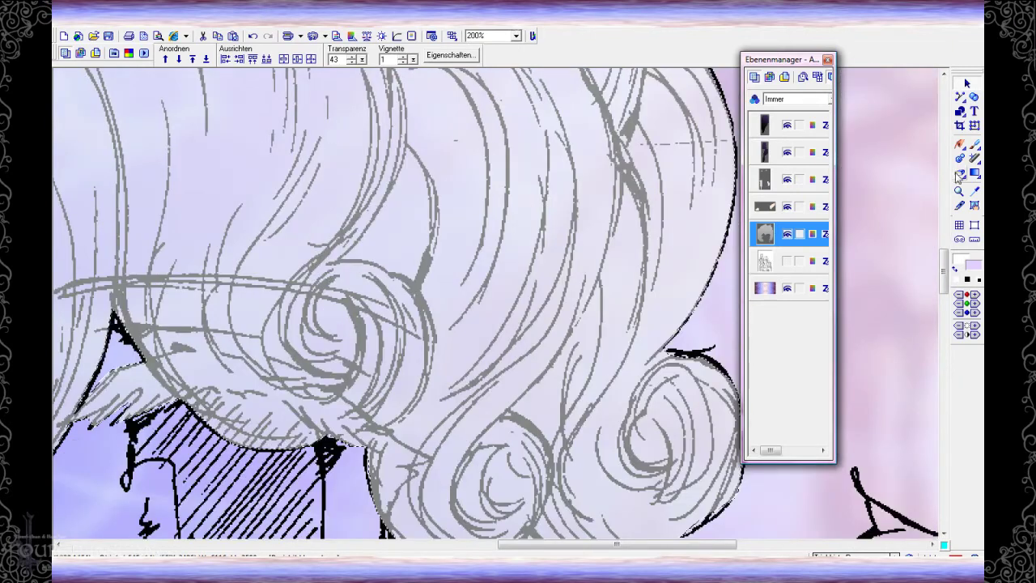
click(960, 174)
mouse_move(398, 150)
mouse_down()
mouse_move(418, 189)
mouse_move(403, 160)
mouse_move(420, 217)
mouse_move(410, 265)
mouse_move(357, 248)
mouse_move(407, 213)
mouse_move(382, 231)
mouse_up()
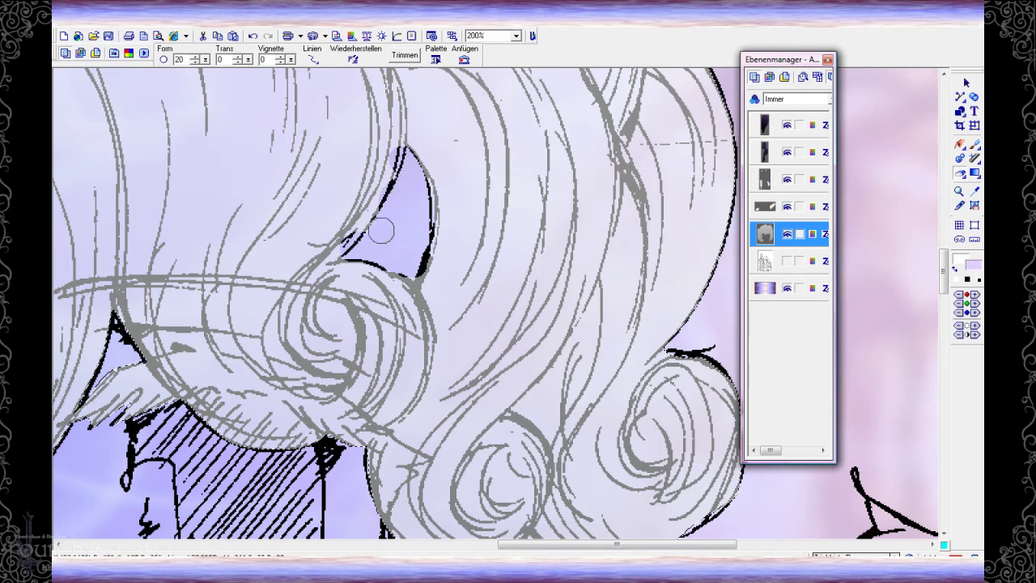
mouse_move(327, 310)
mouse_down()
mouse_move(346, 339)
mouse_move(324, 359)
mouse_move(324, 346)
mouse_up()
Restore the over-erased hair fill along the left edge of the gap above the curl
click(353, 60)
drag(387, 145, 377, 180)
drag(353, 225, 342, 246)
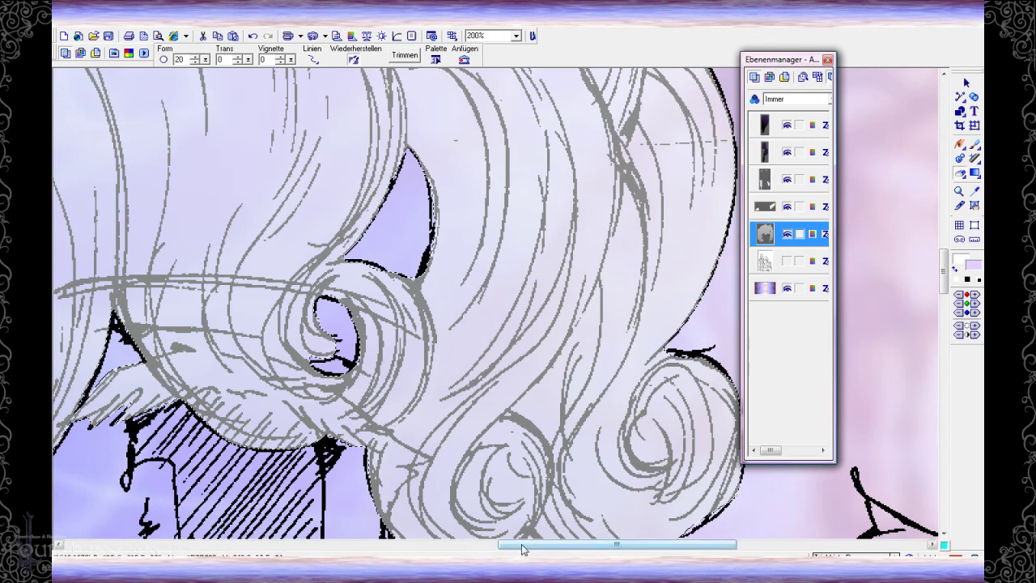
Erase the hair fill from the curl centres and the gaps between the fringe locks above the left-hand eye
drag(523, 548, 331, 535)
scroll(356, 382, down, 1)
drag(348, 290, 360, 293)
mouse_move(264, 236)
mouse_down()
mouse_move(258, 312)
mouse_move(255, 300)
mouse_up()
mouse_move(438, 285)
mouse_down()
mouse_move(443, 295)
mouse_move(425, 264)
mouse_move(457, 299)
mouse_up()
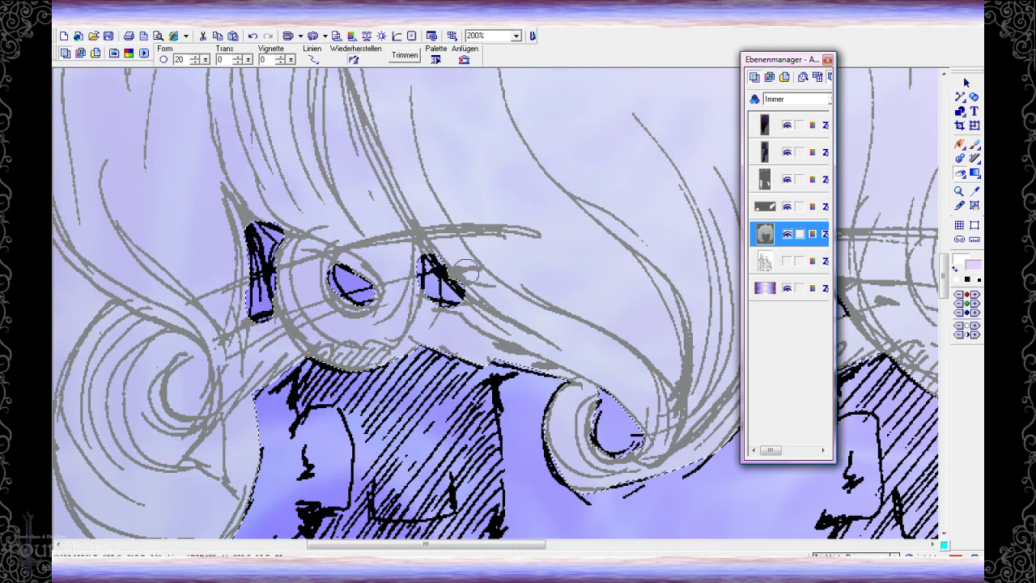